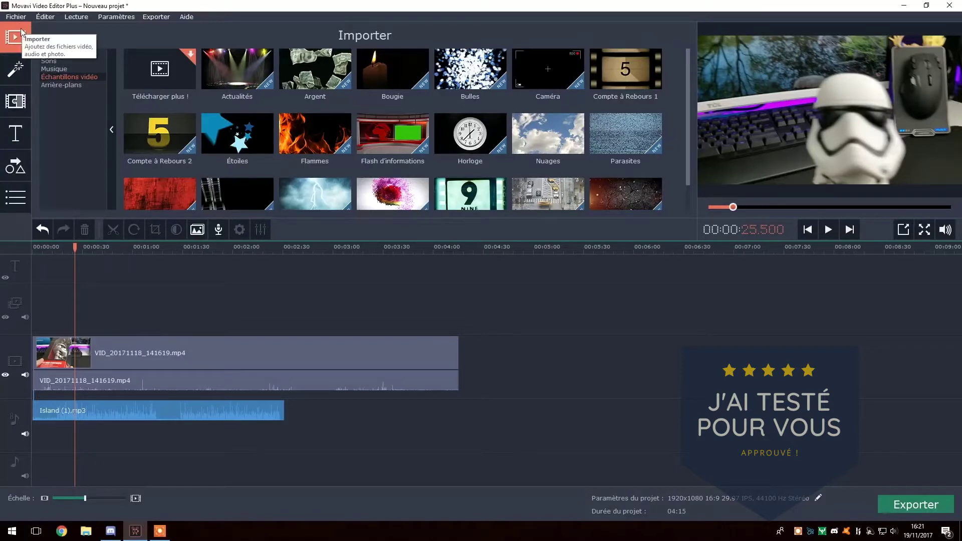
Browse the import library's own files, sounds, music, video samples and backgrounds to see what media is available
click(58, 52)
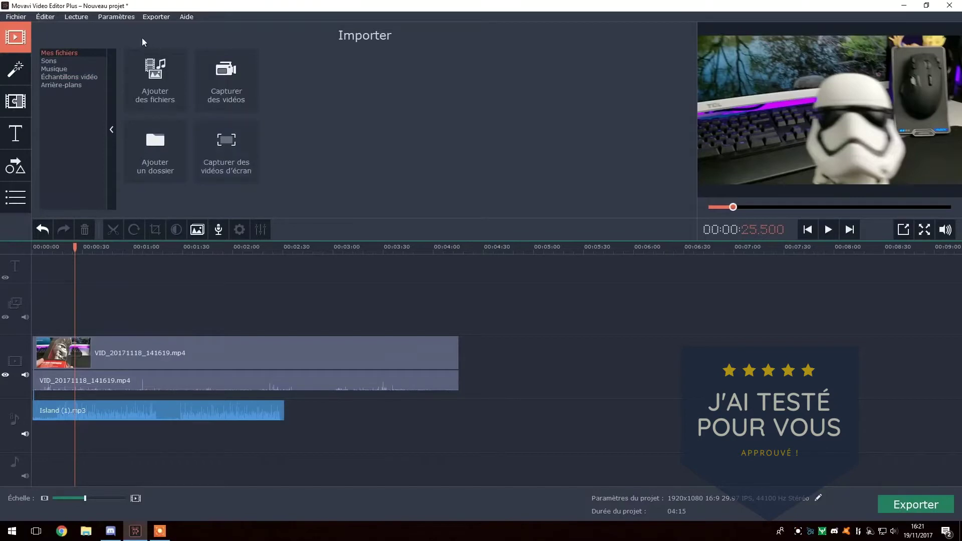
click(49, 61)
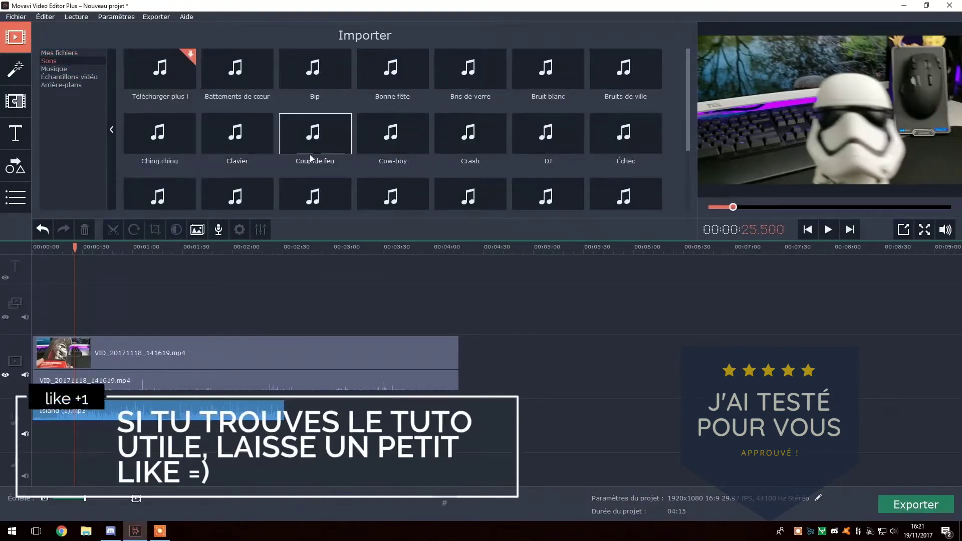
scroll(311, 159, down, 2)
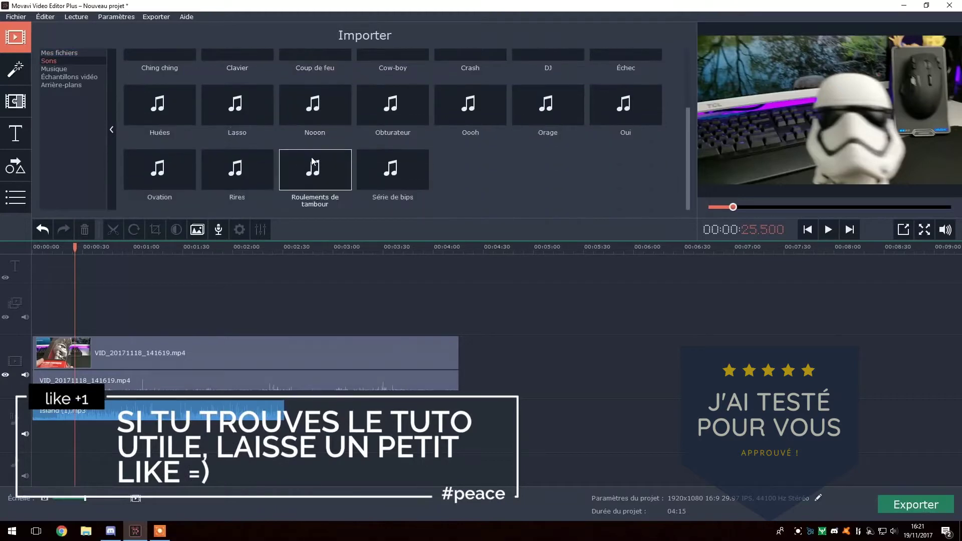
scroll(312, 160, up, 2)
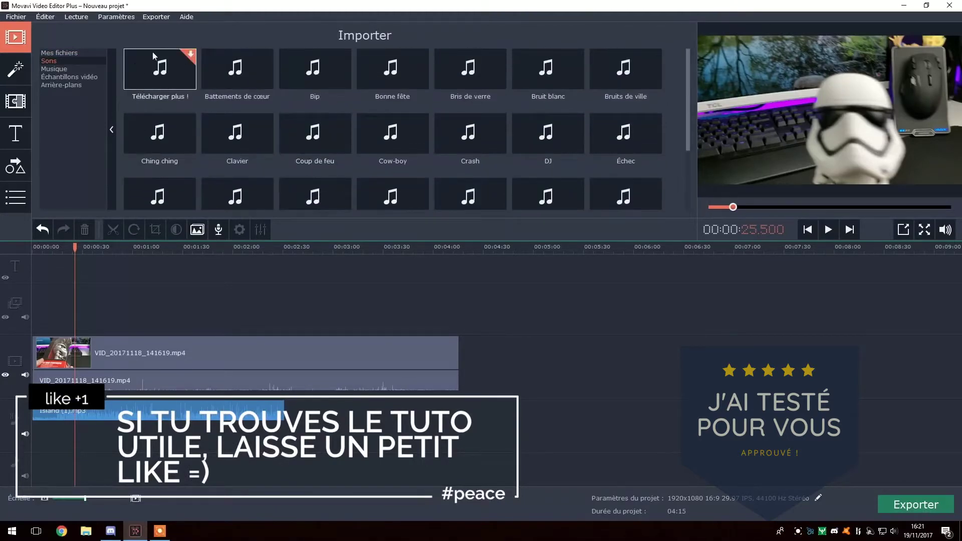
click(54, 69)
scroll(269, 121, down, 3)
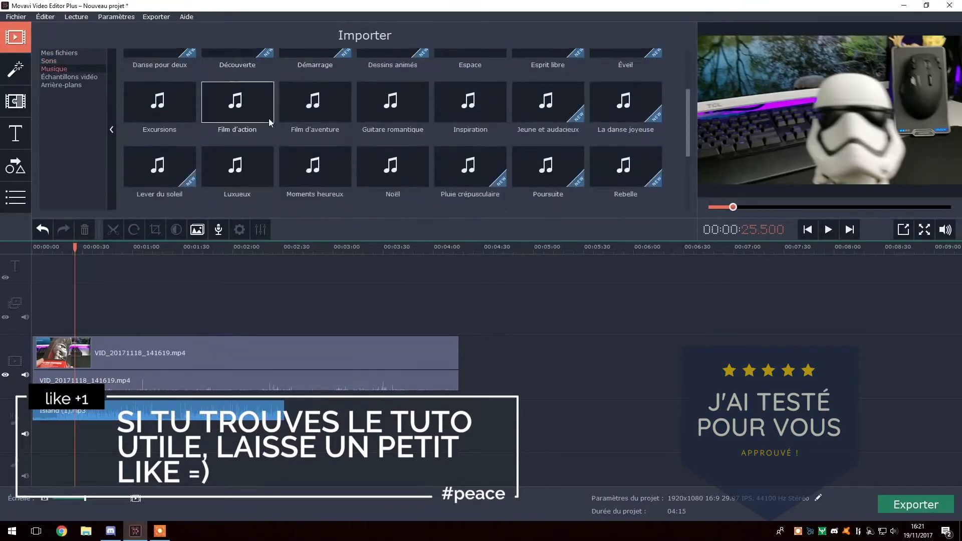
scroll(295, 135, up, 2)
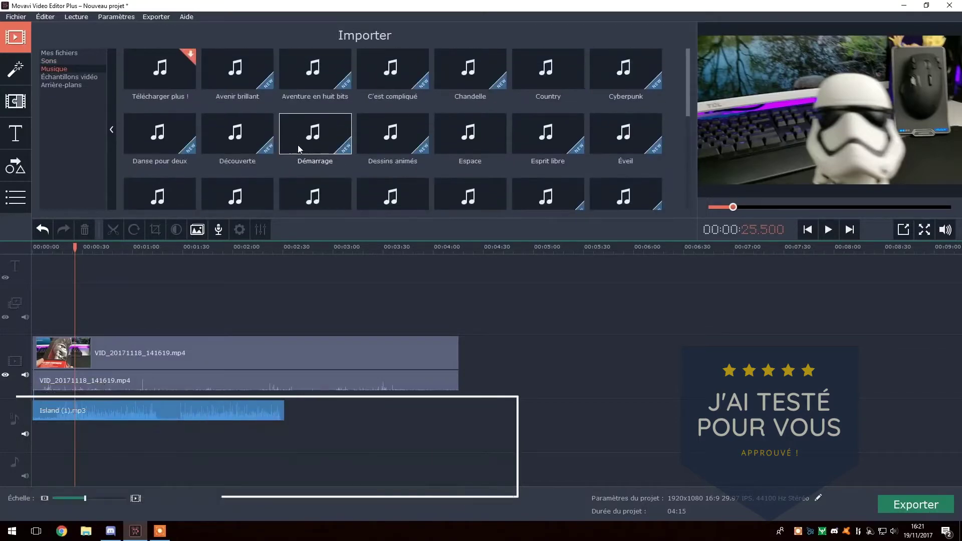
click(78, 77)
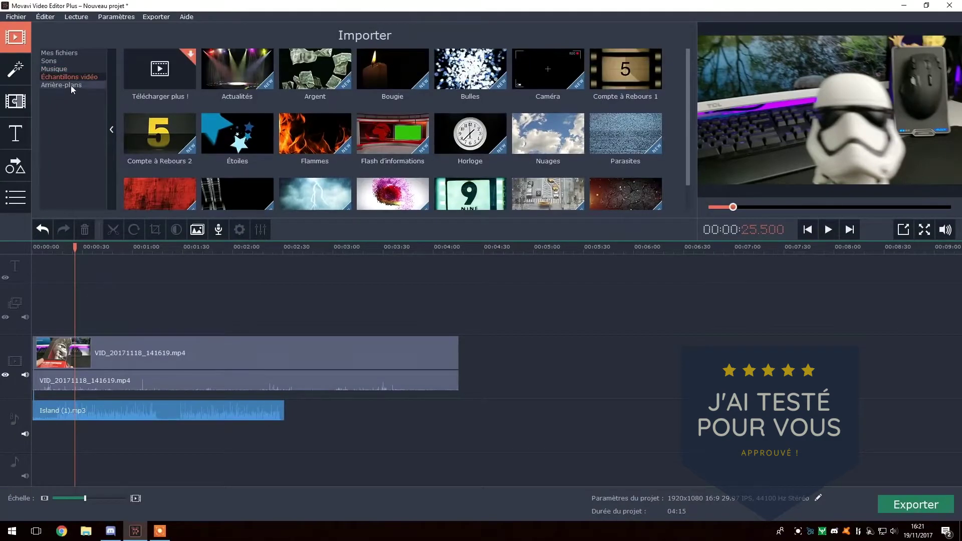
click(69, 84)
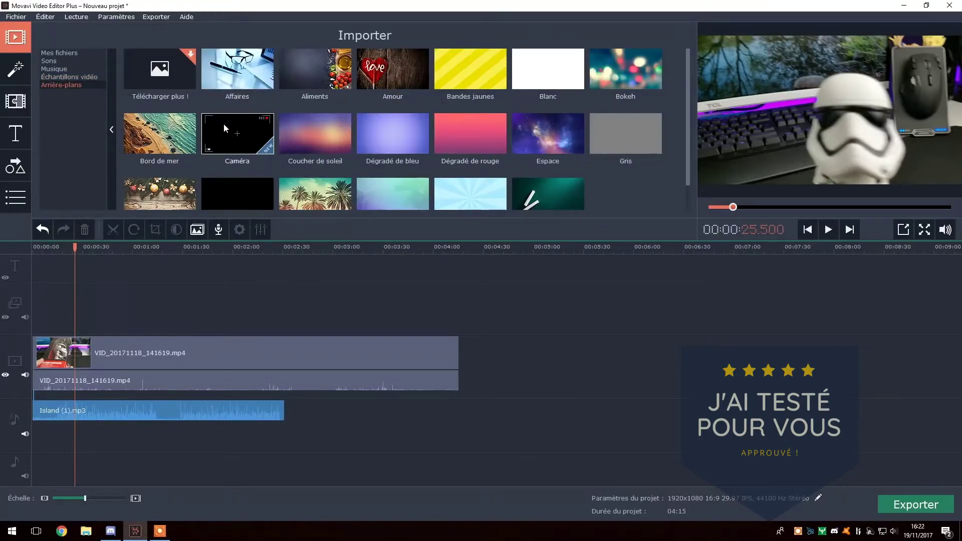
Examine the available filters by going through several categories, including Bruit and Artistique
click(14, 69)
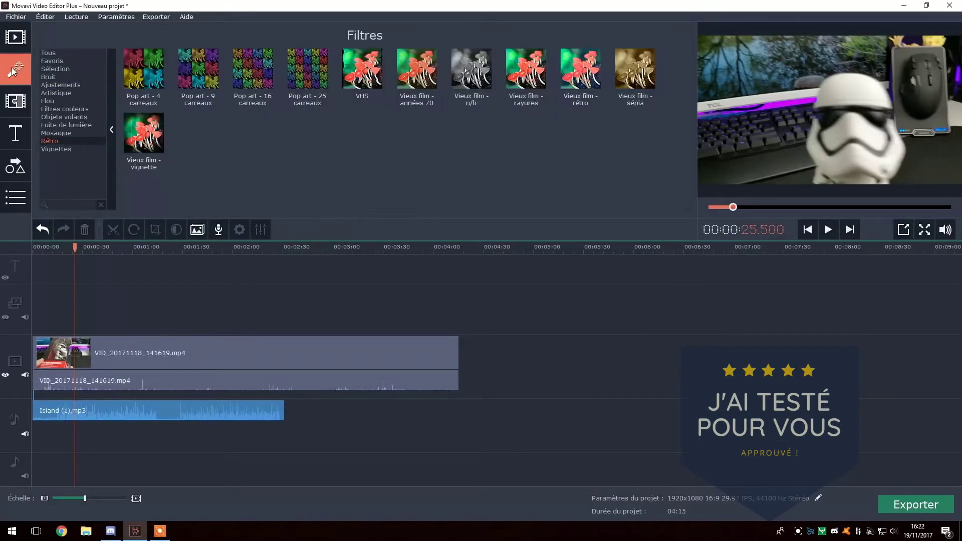
click(68, 93)
click(52, 61)
click(59, 73)
click(58, 117)
click(62, 84)
click(64, 76)
click(67, 61)
click(75, 77)
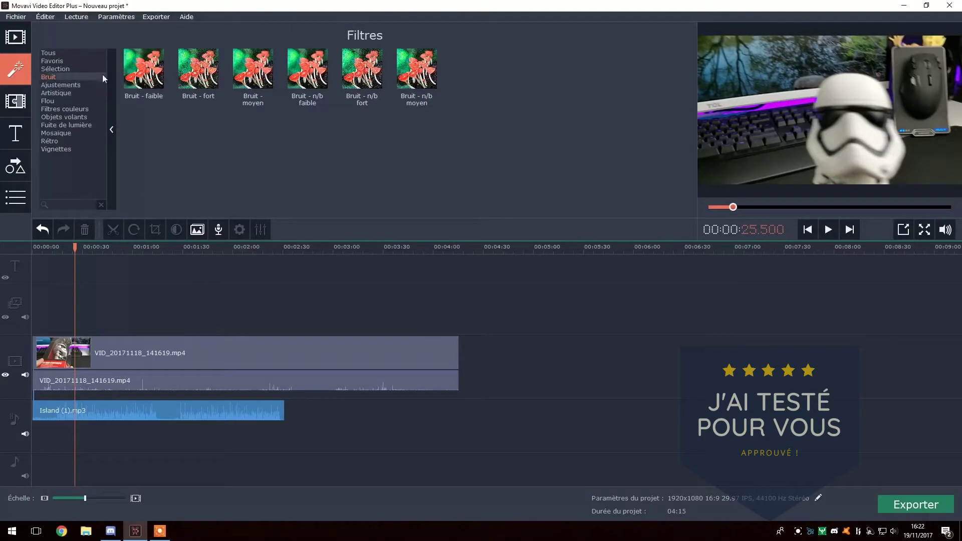
click(58, 94)
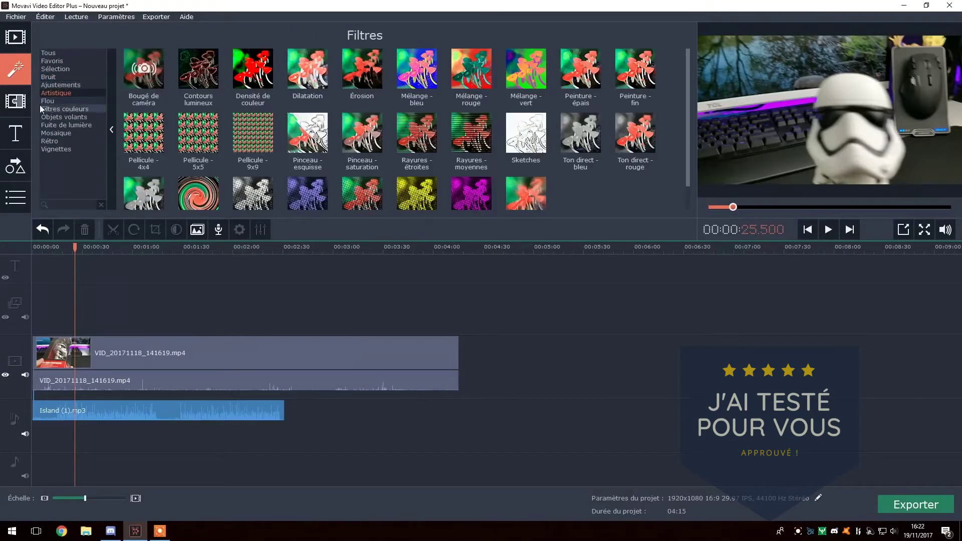
Look through the transitions, titles, callouts and additional tools, previewing the Hexagone title
click(16, 98)
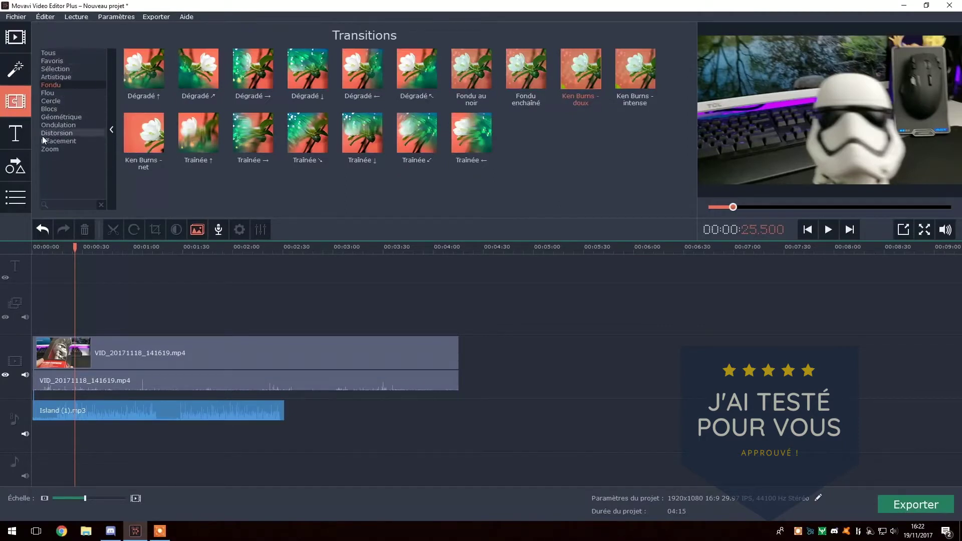
click(21, 142)
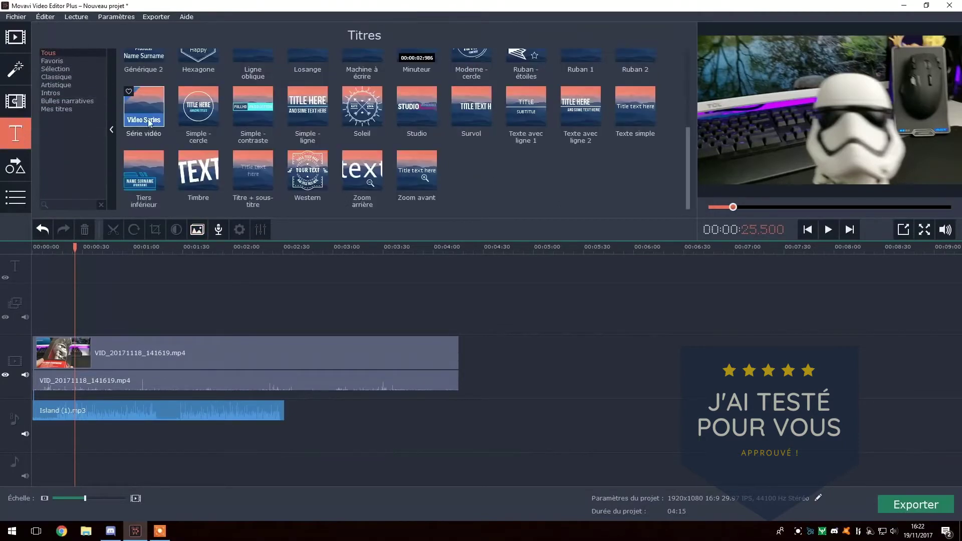
scroll(273, 151, up, 1)
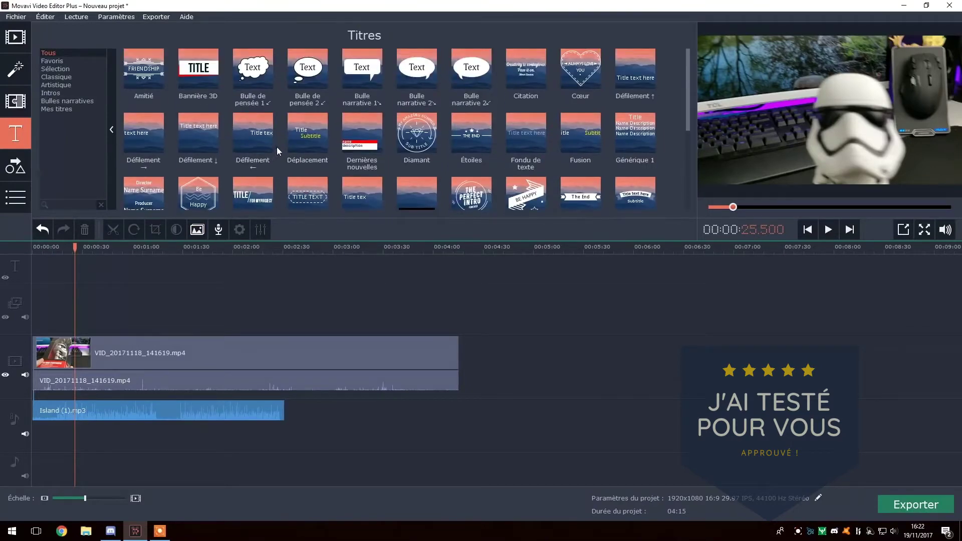
scroll(278, 146, down, 1)
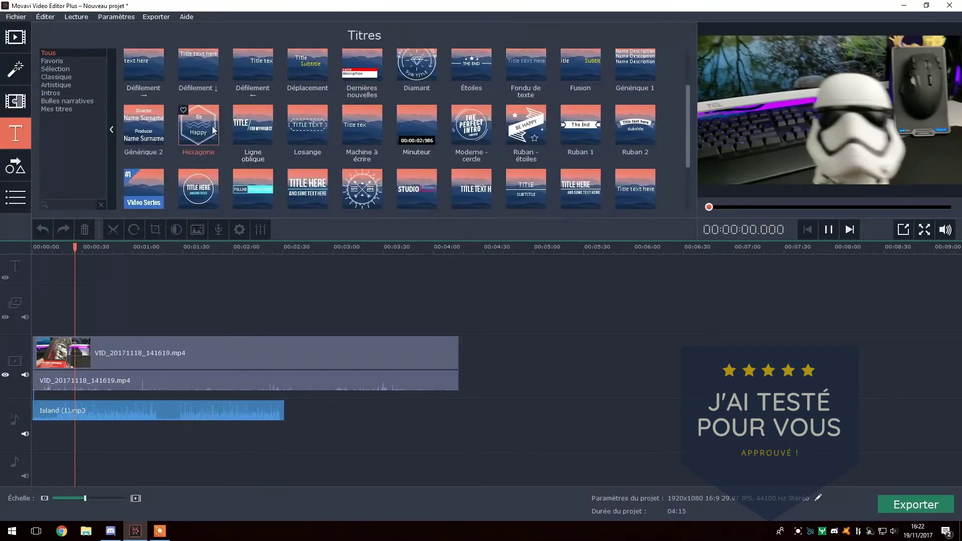
click(214, 130)
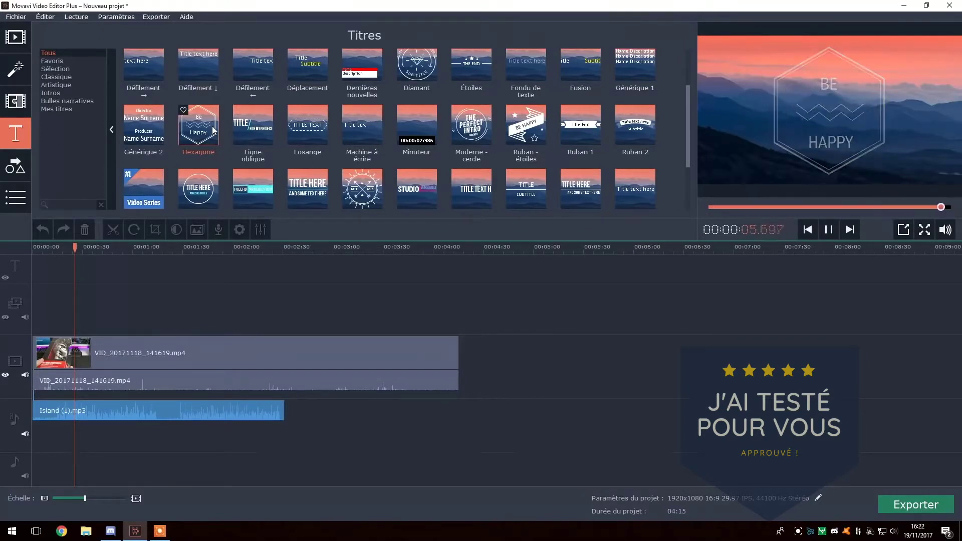
click(16, 170)
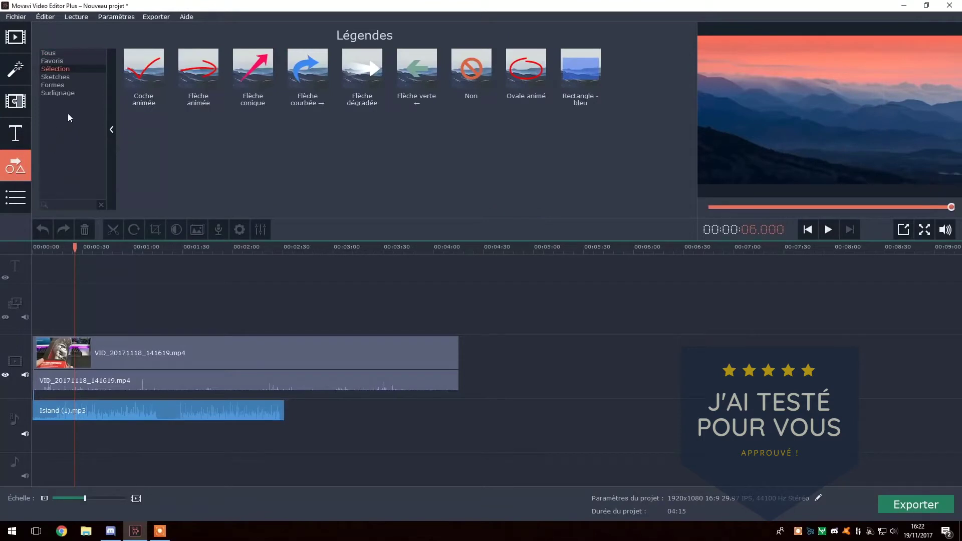
mouse_move(15, 197)
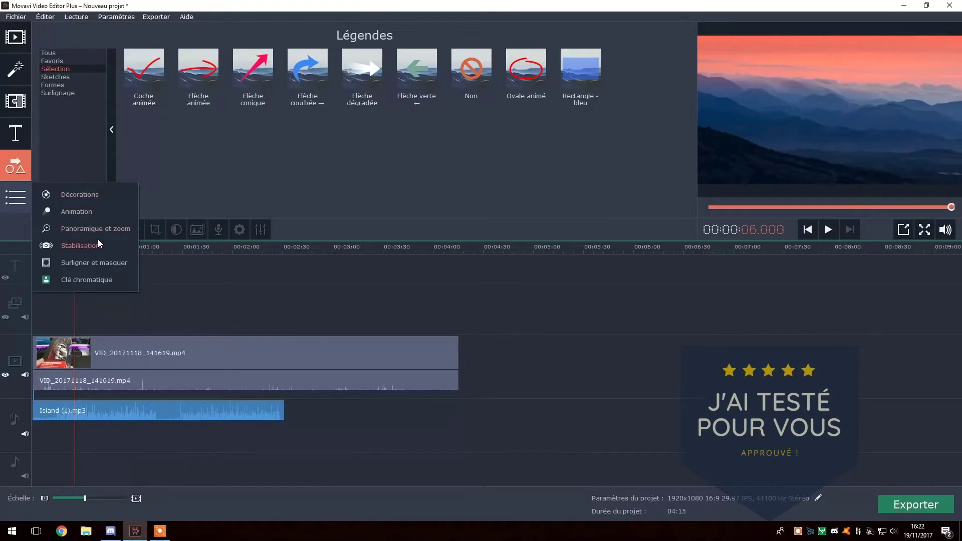
Play through the timeline to 00:01:23.100 and split the VID_20171118_141619.mp4 clip there
drag(74, 244, 26, 250)
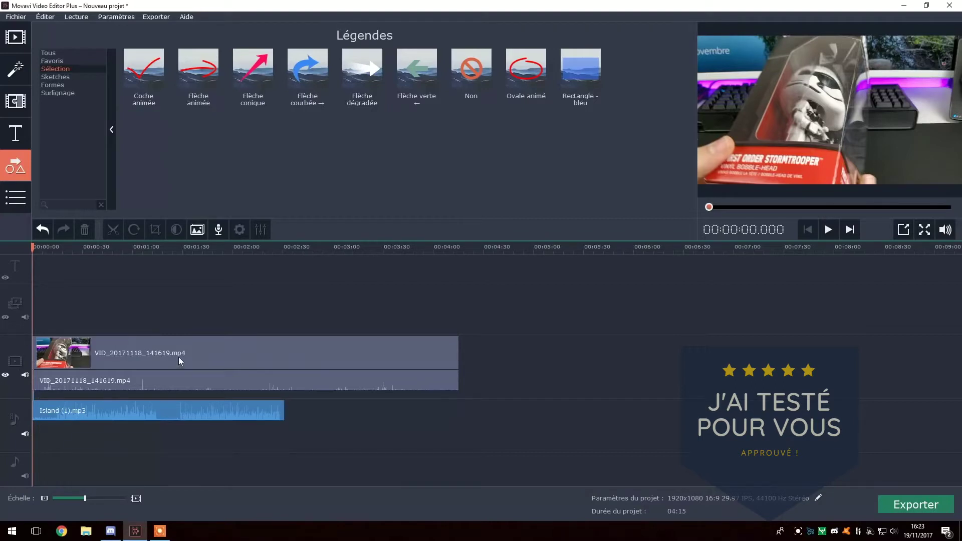
click(43, 412)
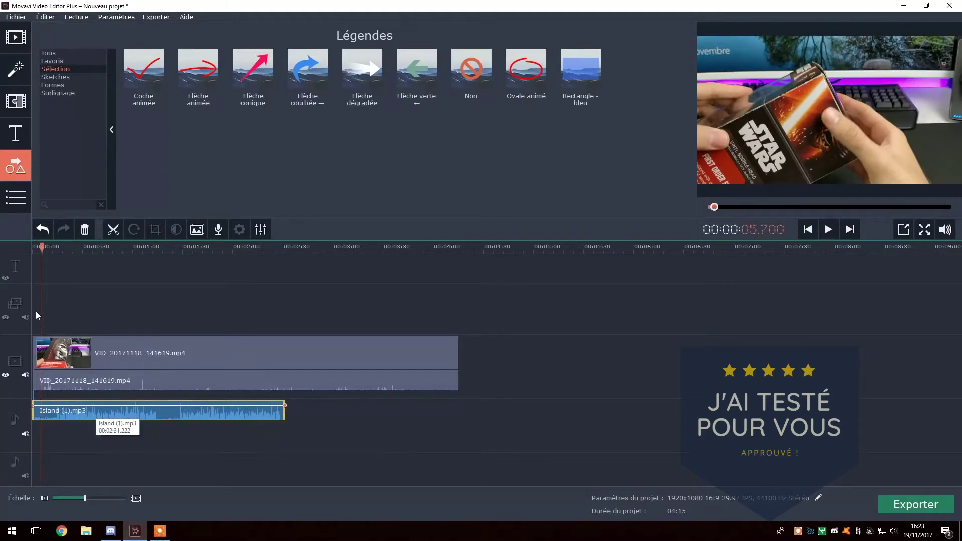
drag(42, 247, 158, 275)
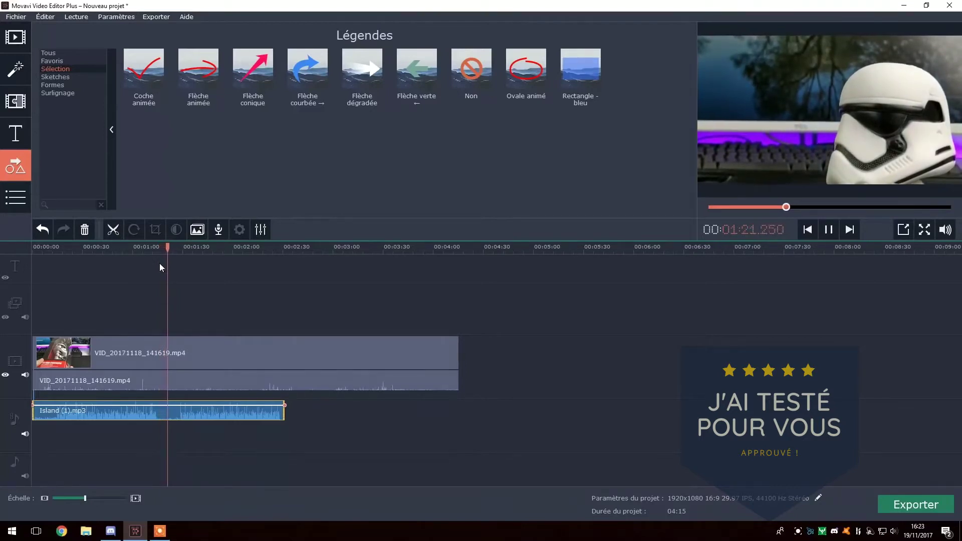
key(space)
click(171, 352)
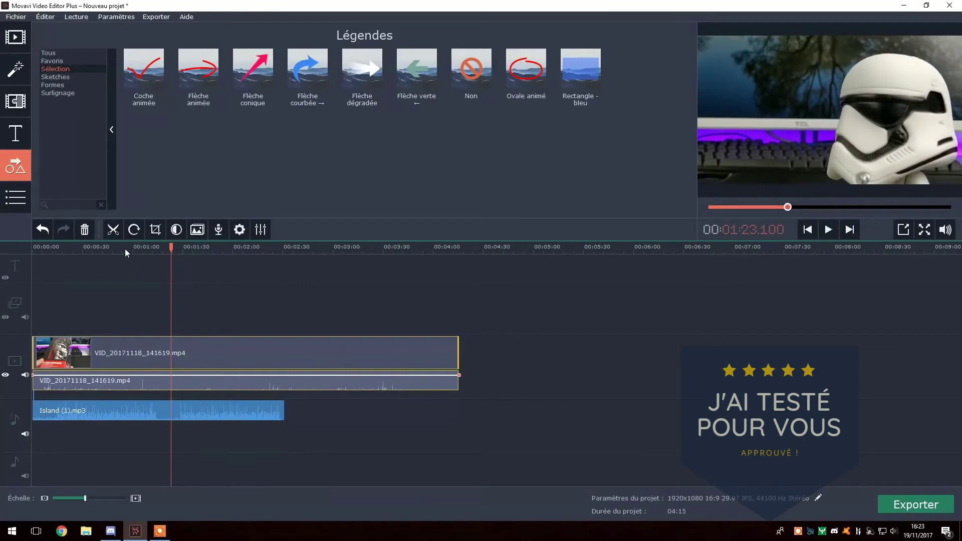
click(115, 234)
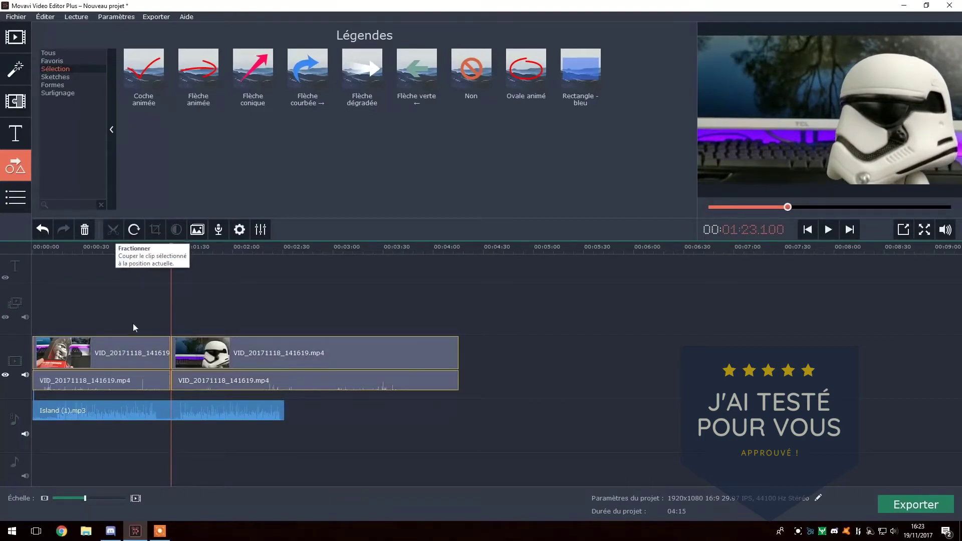
Split the second part of the video clip at 00:01:40.500 to isolate a short middle segment
drag(173, 248, 189, 248)
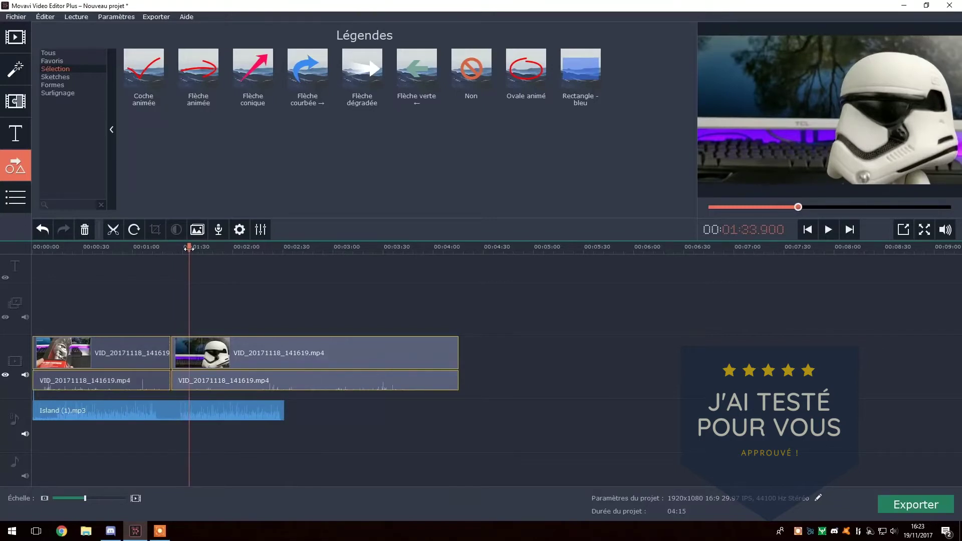
drag(189, 247, 202, 248)
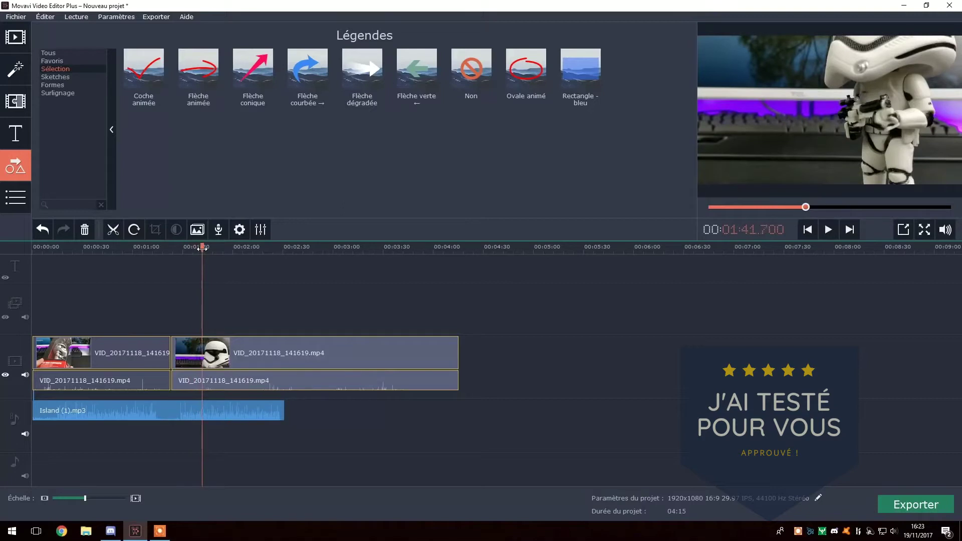
click(200, 345)
click(119, 231)
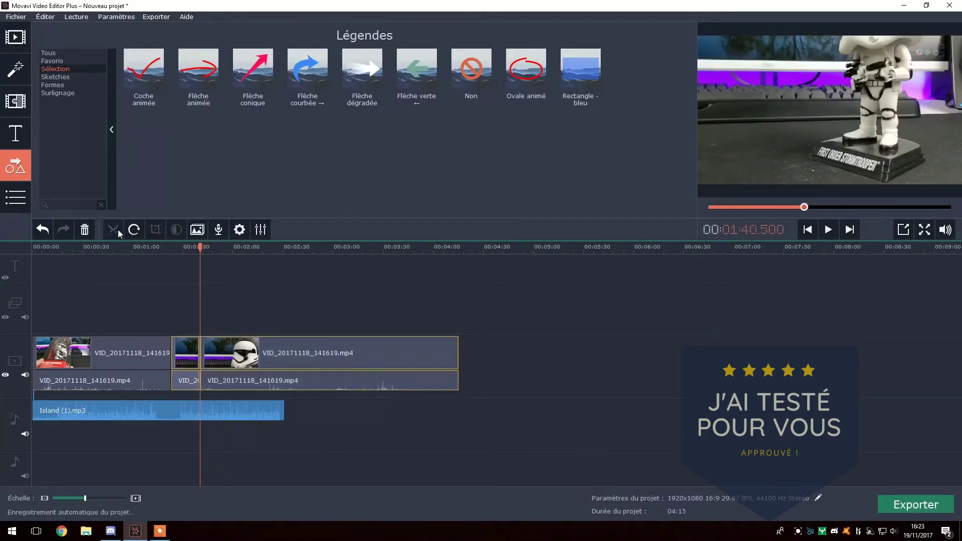
Move the short middle video segment to the beginning of the track and shift Island (1).mp3 back to the timeline start
click(188, 360)
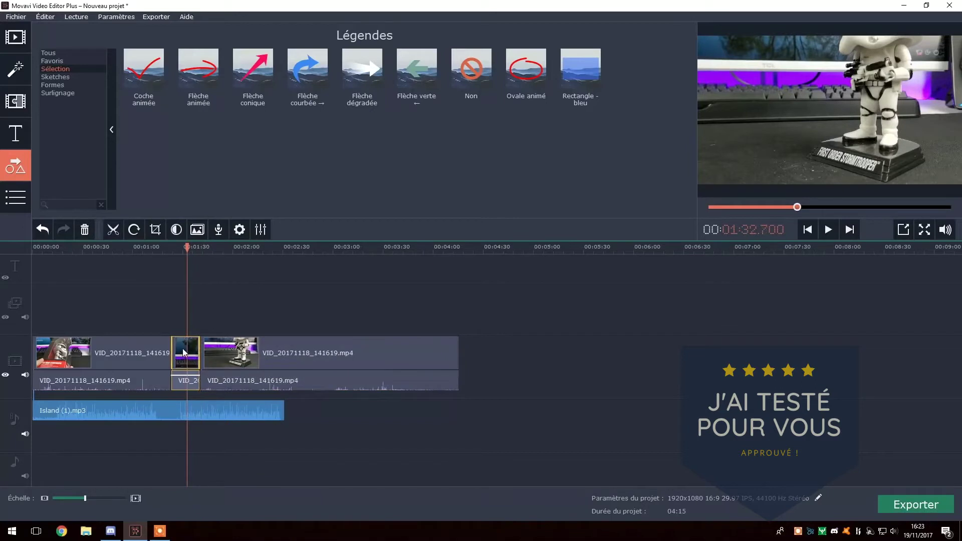
drag(185, 349, 47, 347)
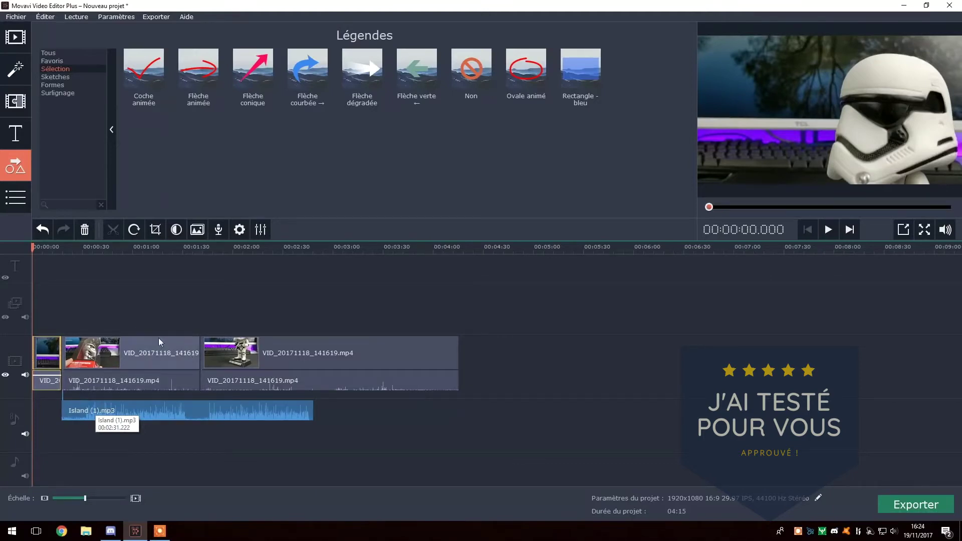
click(86, 412)
drag(86, 413, 39, 408)
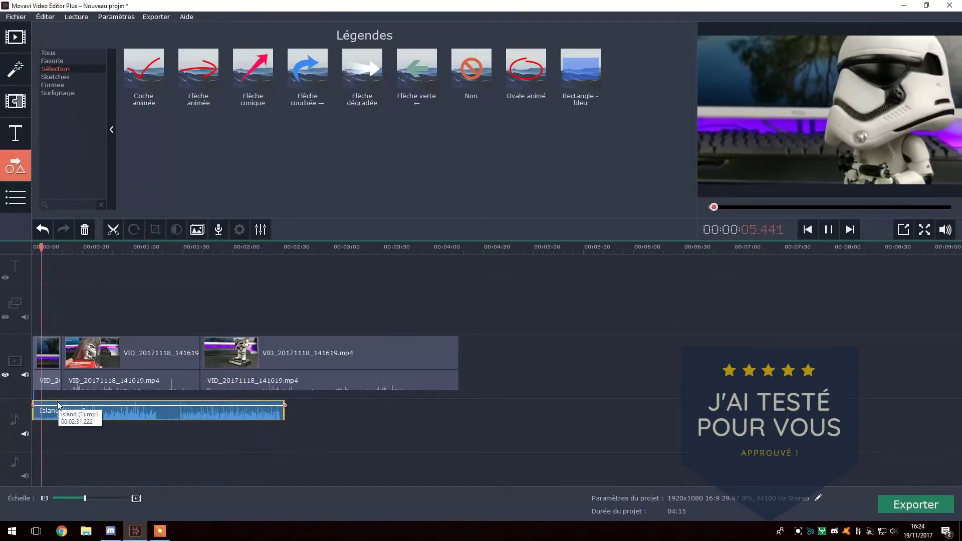
Trim the beginning of Island (1).mp3 by about the first video segment's length, starting it at zero, and play back the opening
key(space)
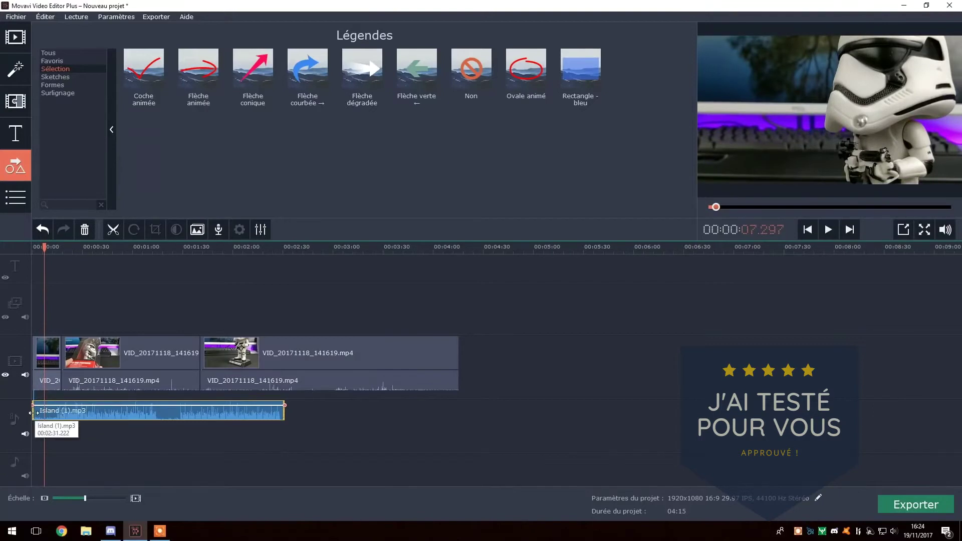
drag(34, 412, 64, 412)
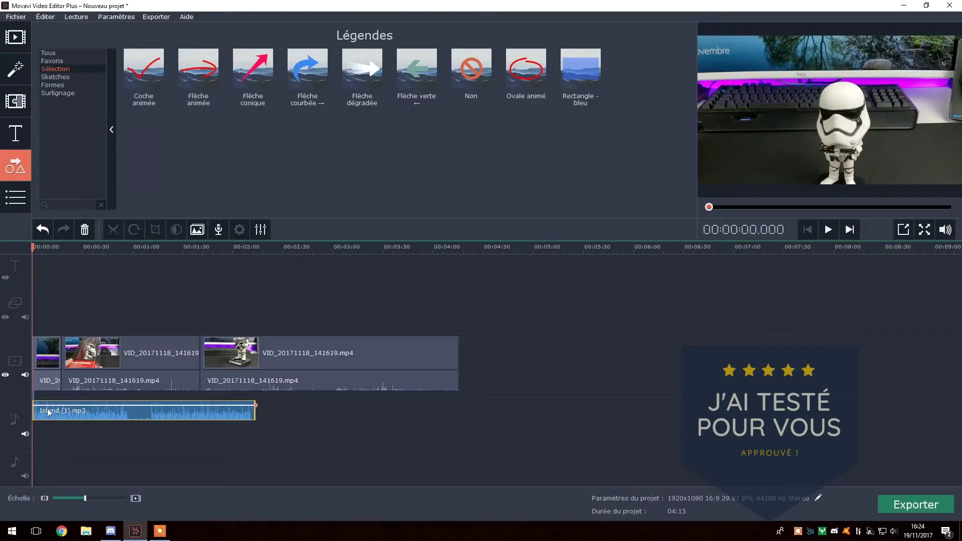
click(32, 320)
key(space)
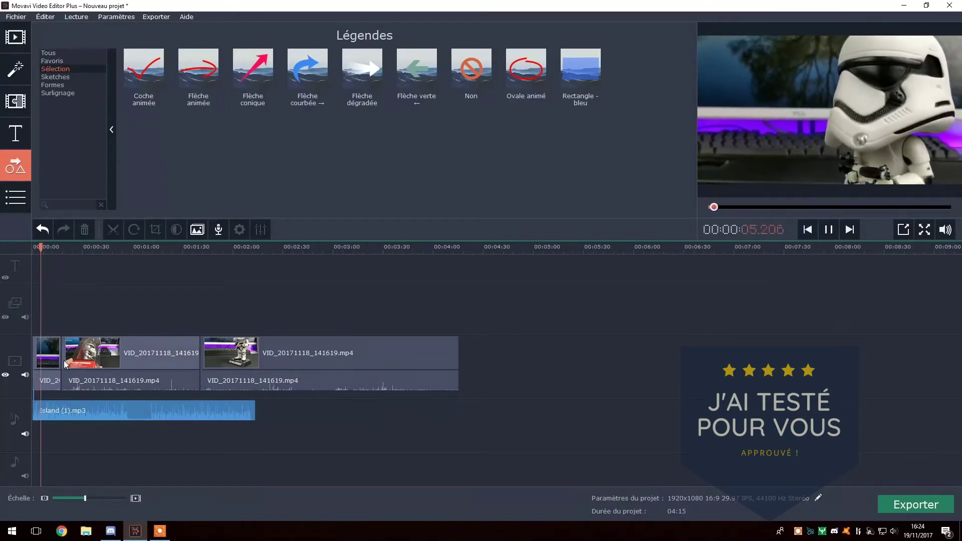
key(space)
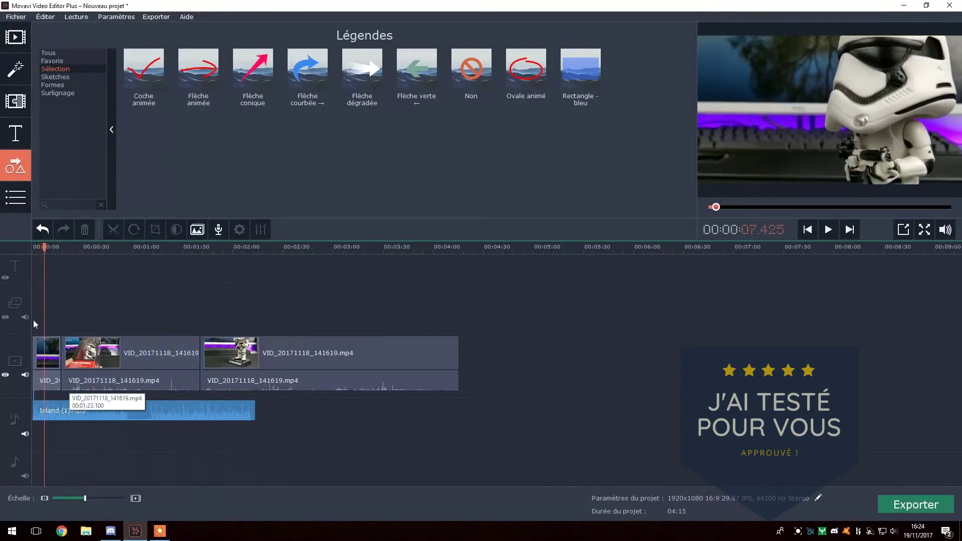
Add the "Moderne - cercle" title to the title track at the very start of the timeline
drag(45, 247, 48, 246)
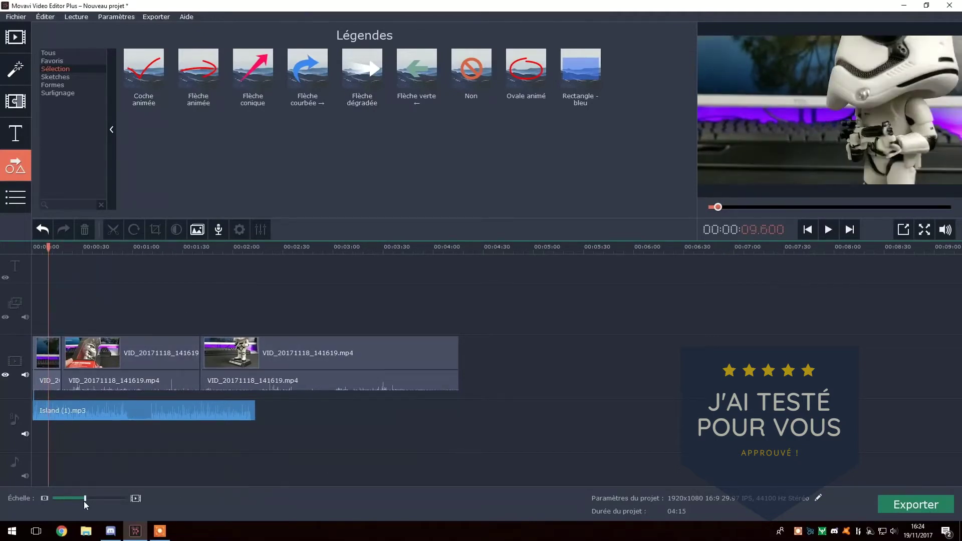
drag(85, 501, 90, 500)
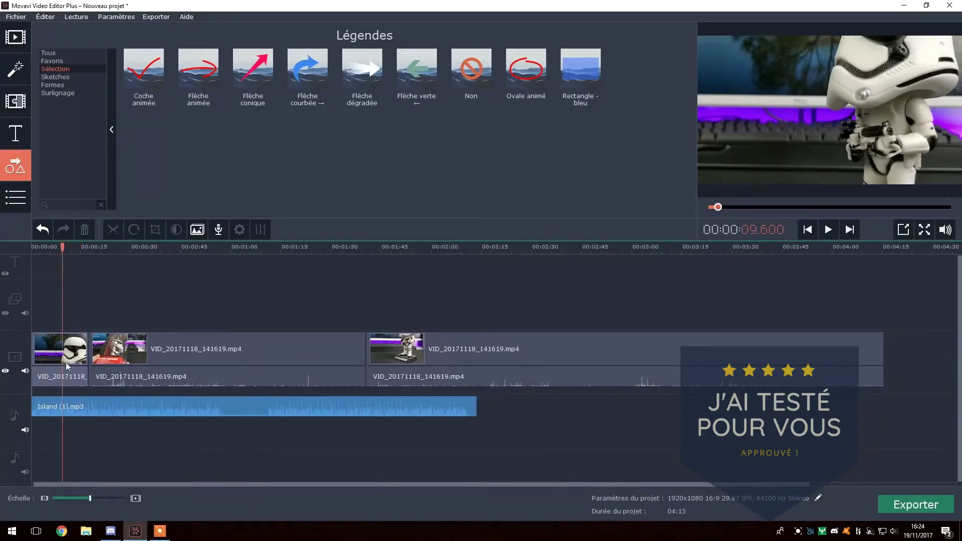
drag(62, 247, 29, 254)
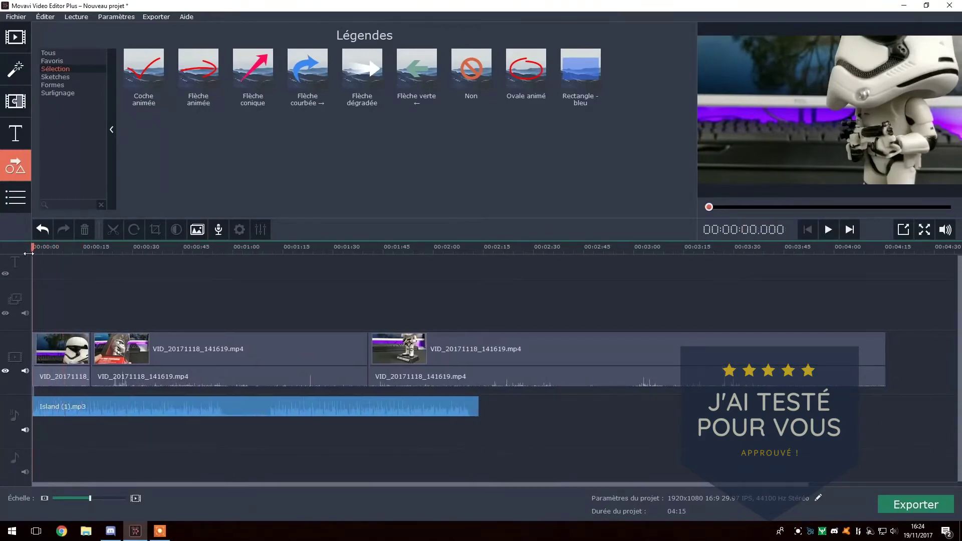
click(16, 134)
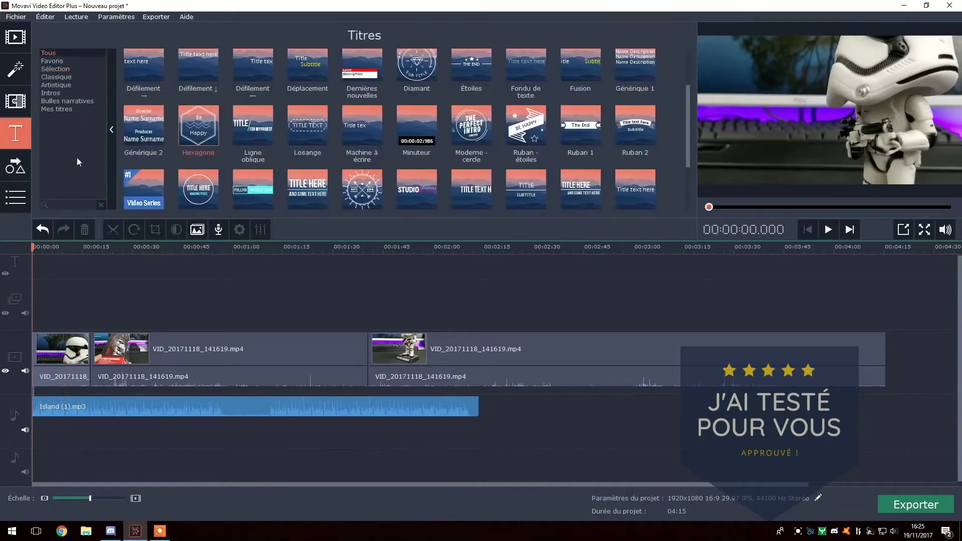
scroll(362, 150, down, 1)
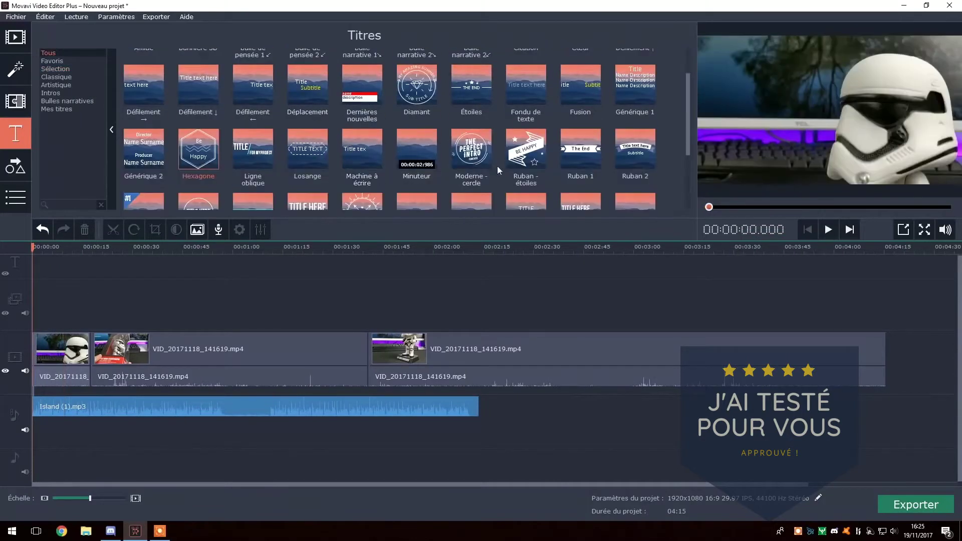
click(473, 153)
drag(473, 153, 45, 324)
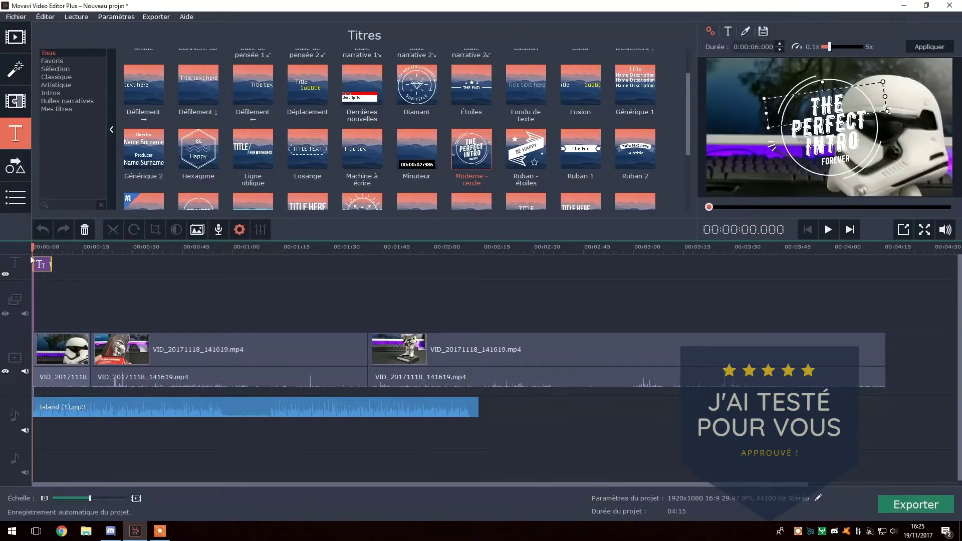
Extend the title clip's end to about 11.85 seconds and check the title at 9 seconds
click(44, 272)
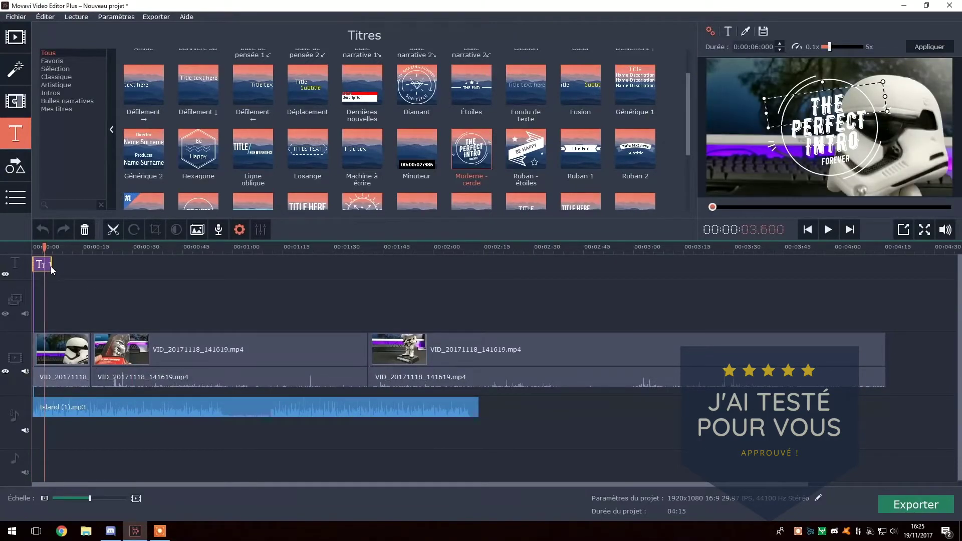
drag(52, 265, 73, 264)
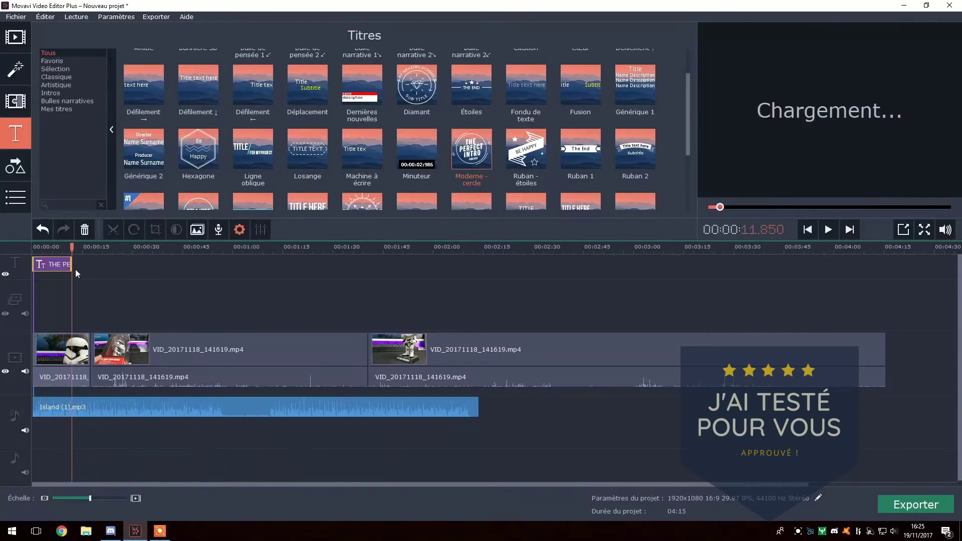
click(53, 255)
click(62, 271)
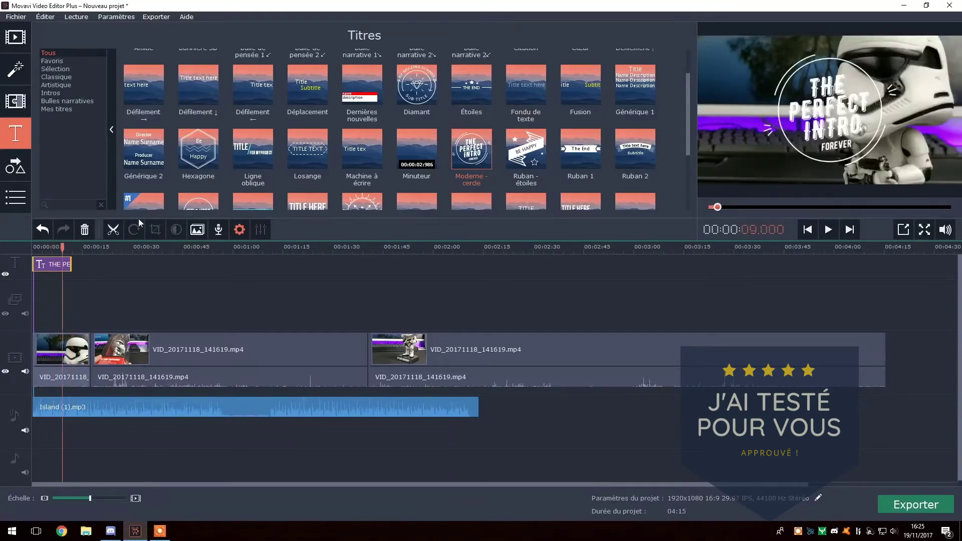
Replace the title's first line with MOVAVI and its second line with VIDEO
double_click(855, 116)
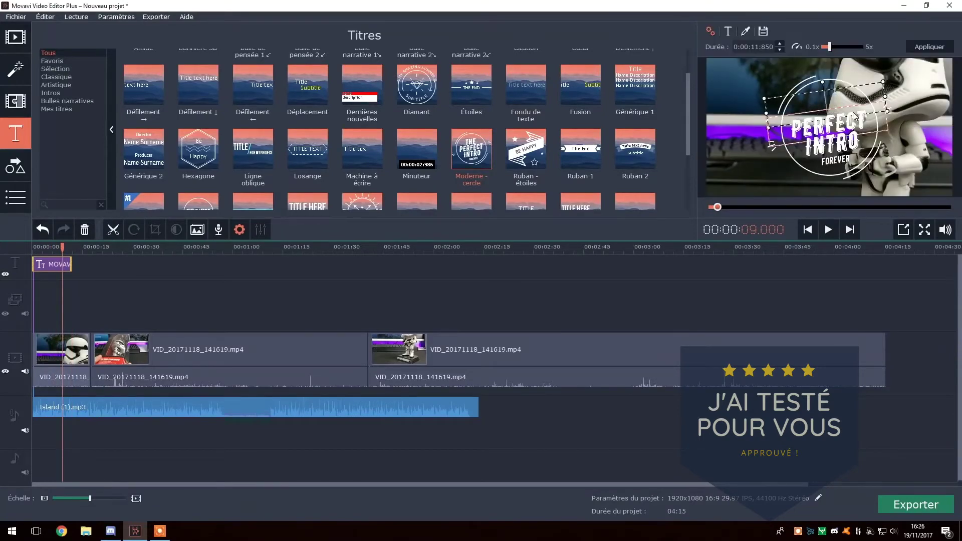
text(MOVAVIE)
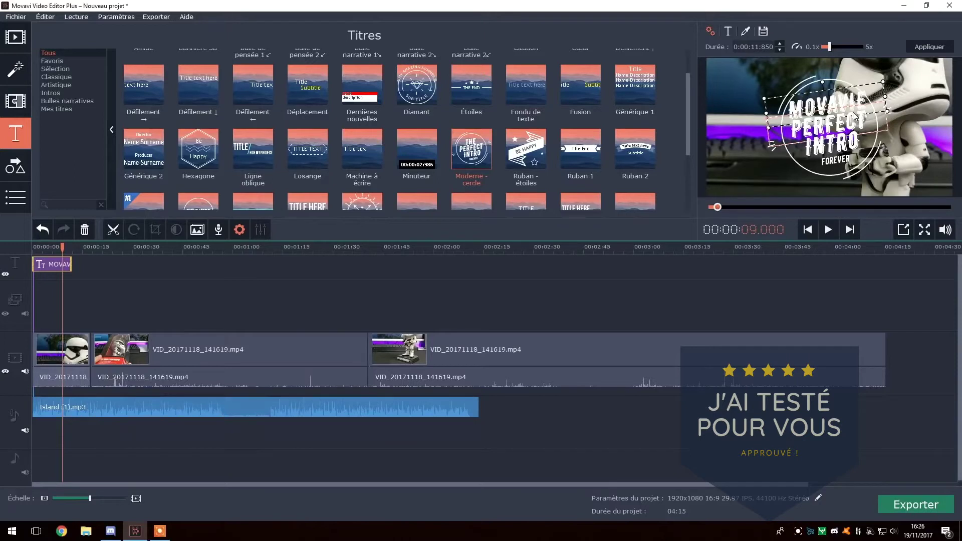
key(BackSpace)
click(822, 128)
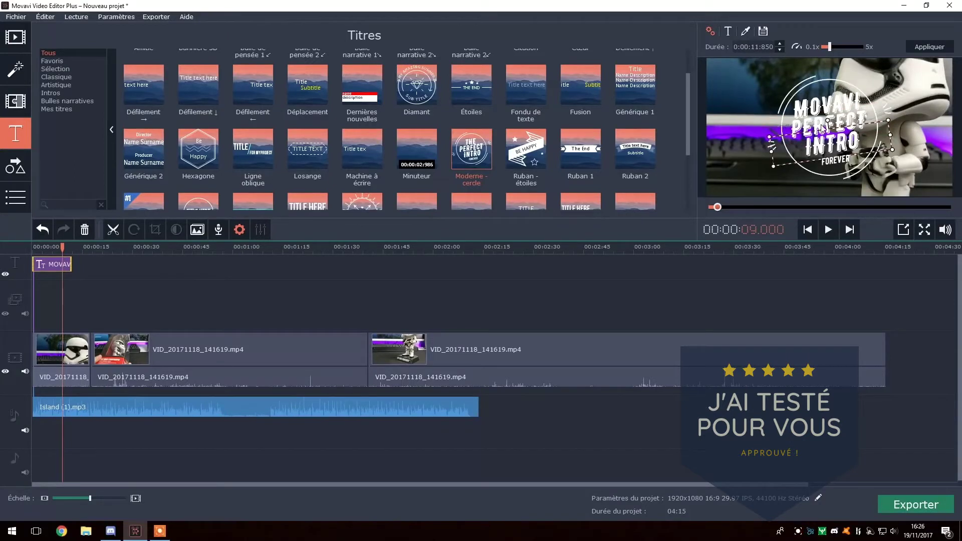
double_click(822, 128)
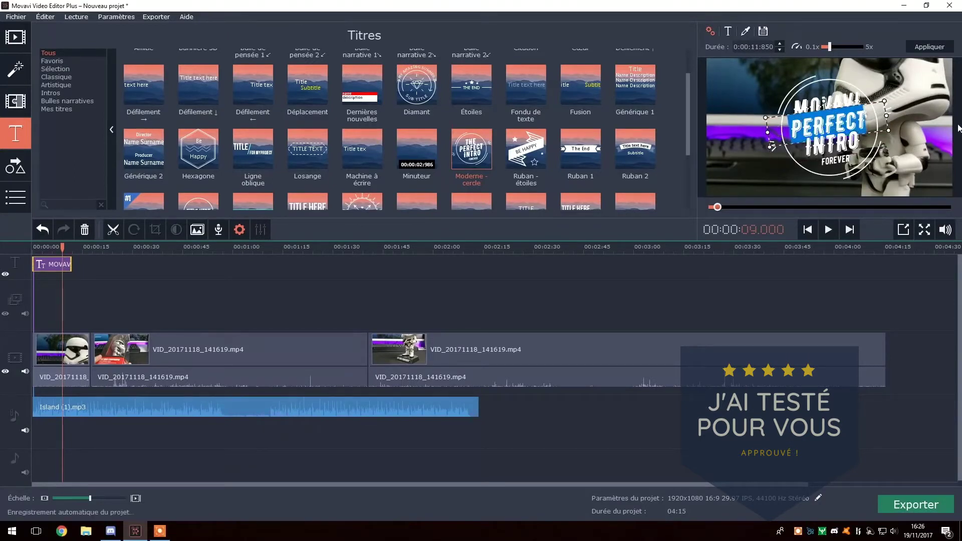
text(VIDEO)
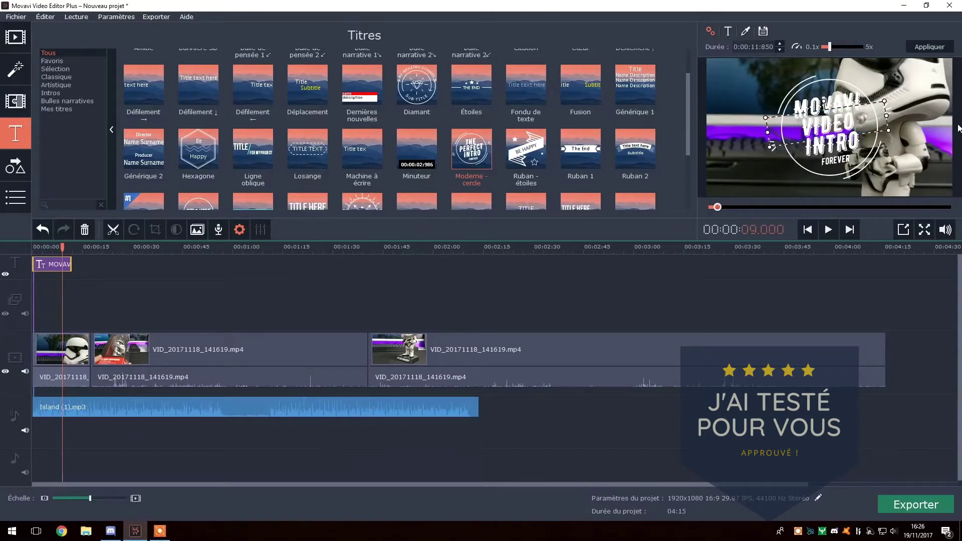
Replace the title's third line with EDITOR and the small bottom line with TUTO, and leave title editing
click(840, 144)
double_click(840, 144)
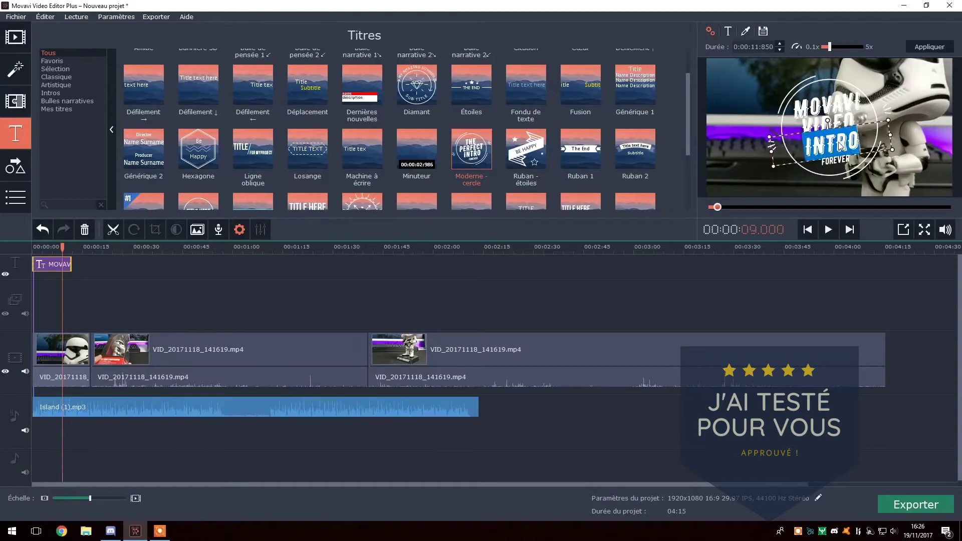
text(EDITOR)
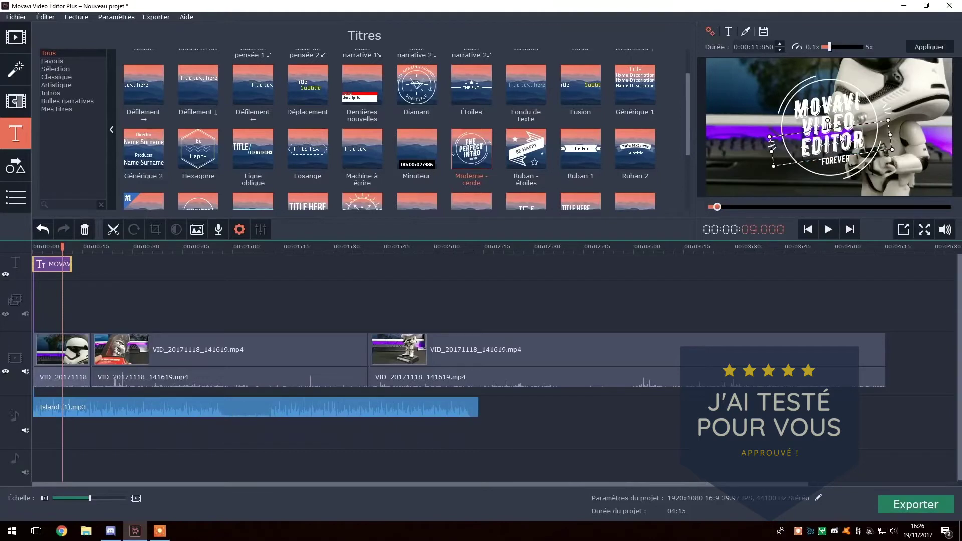
click(836, 161)
double_click(836, 160)
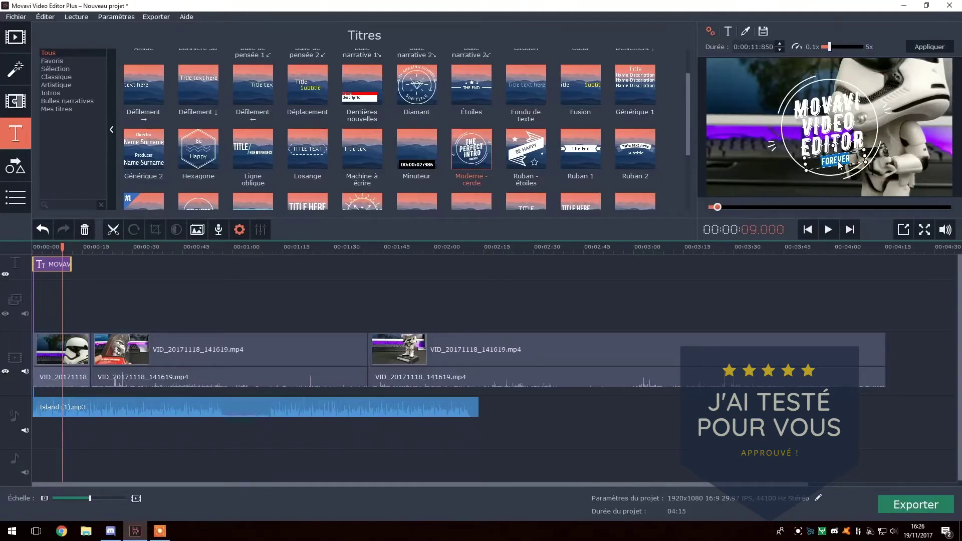
text(TUTO)
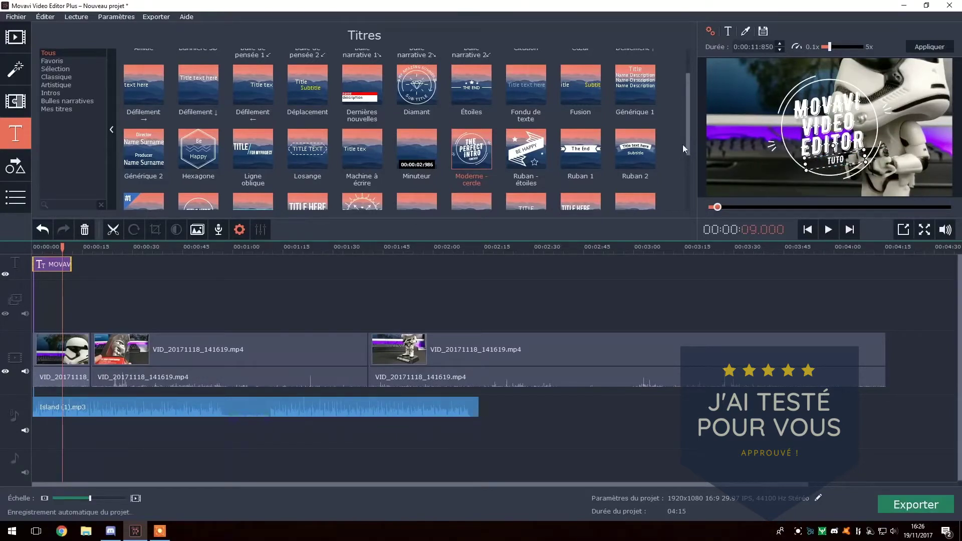
click(96, 282)
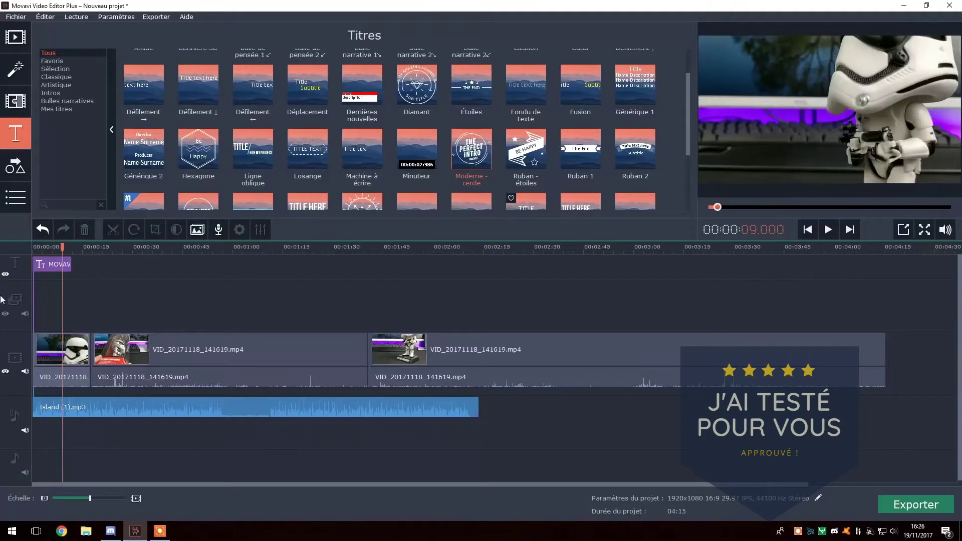
Play back the timeline from the start to review the edited title over the video
drag(61, 249, 33, 249)
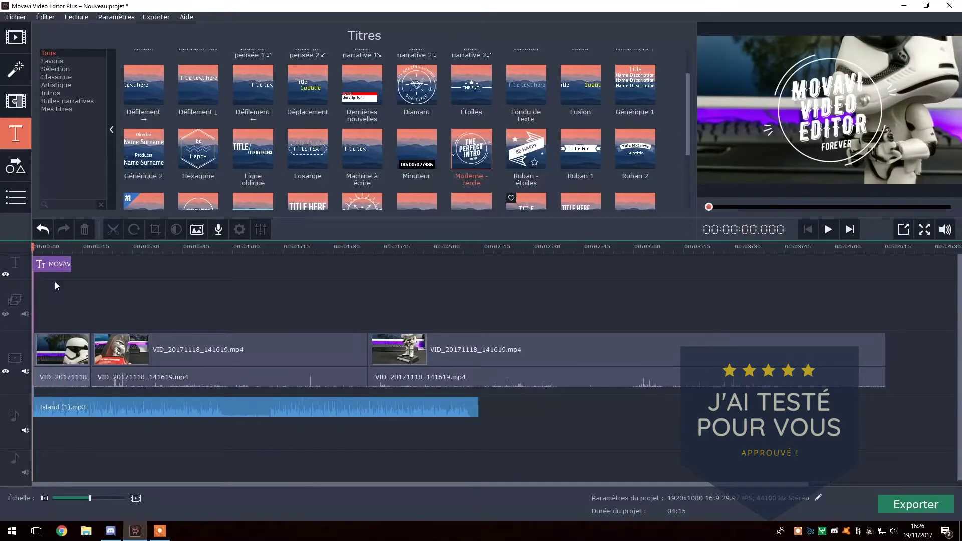
key(space)
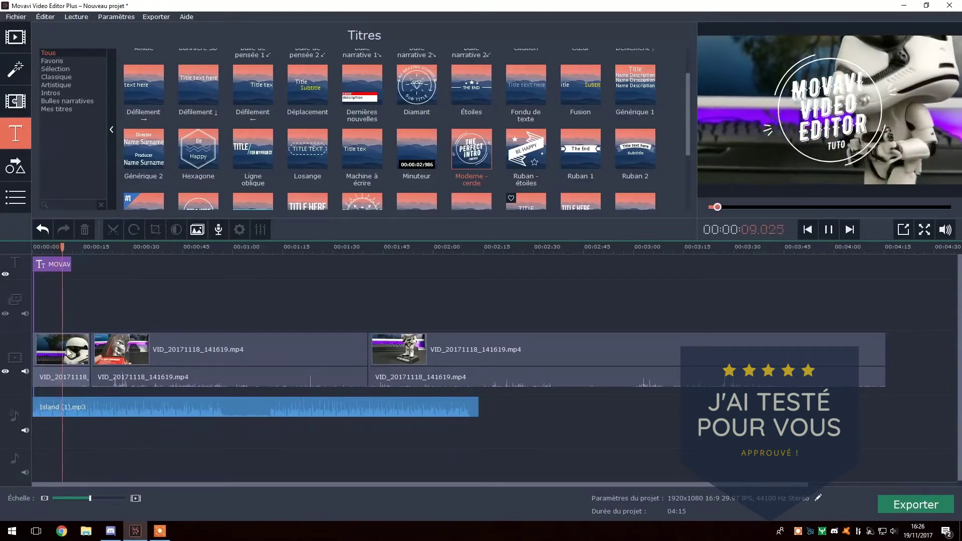
key(space)
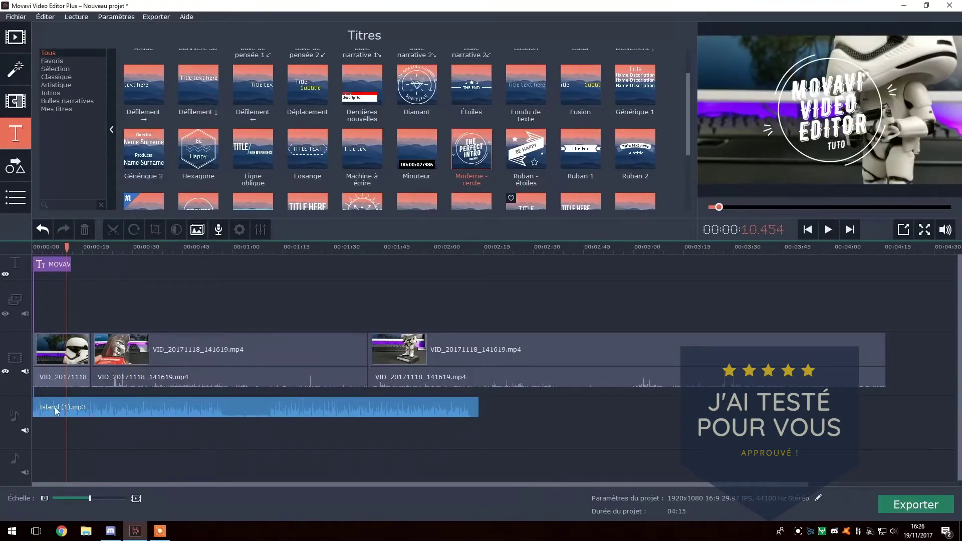
Trim the end of the first video segment so that it finishes together with the title clip
click(64, 357)
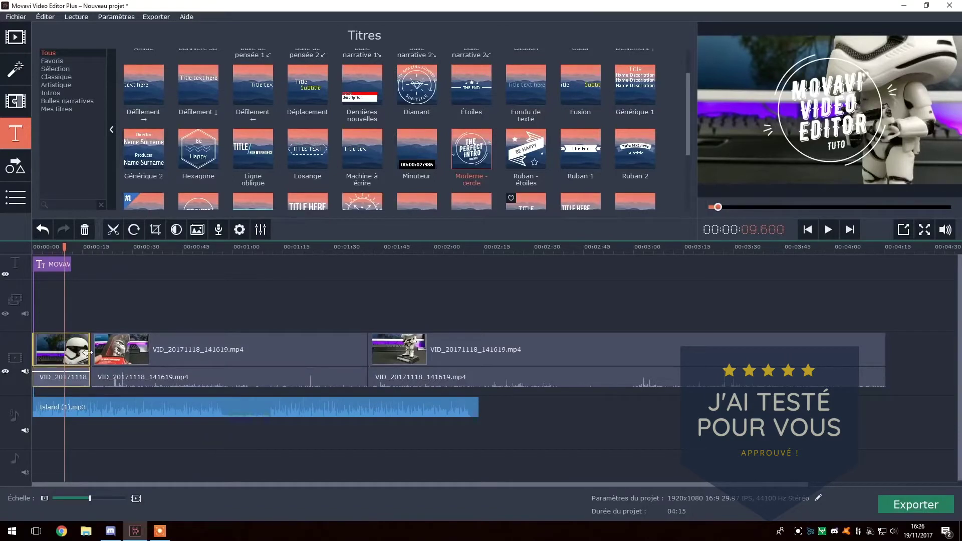
drag(87, 352, 68, 354)
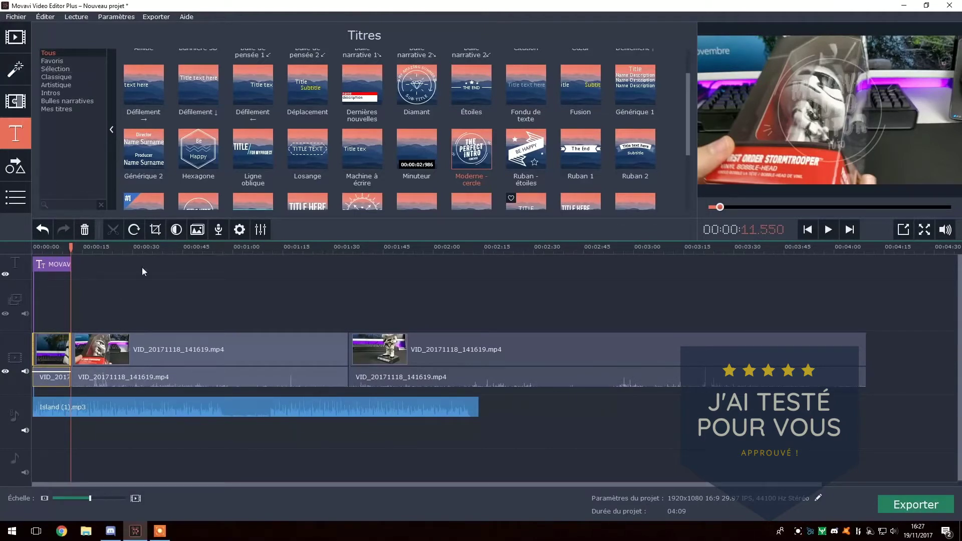
drag(65, 248, 41, 248)
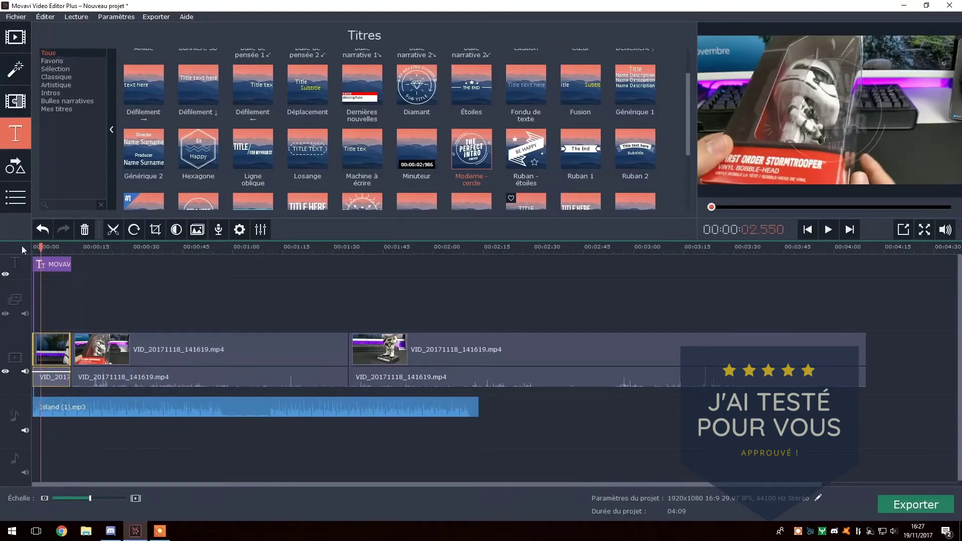
Add a "Zoom avant" pan-and-zoom effect at the start of the first video segment
mouse_move(15, 197)
click(75, 228)
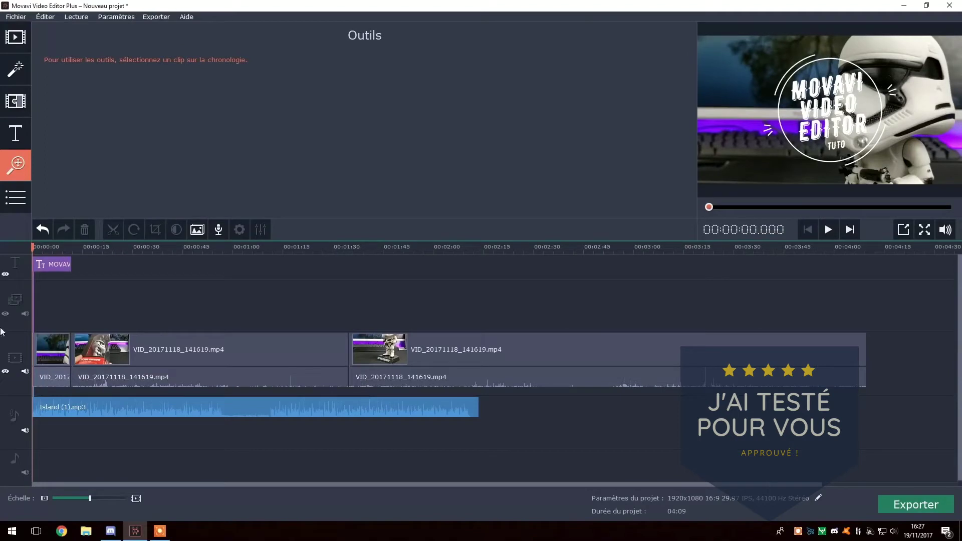
click(52, 350)
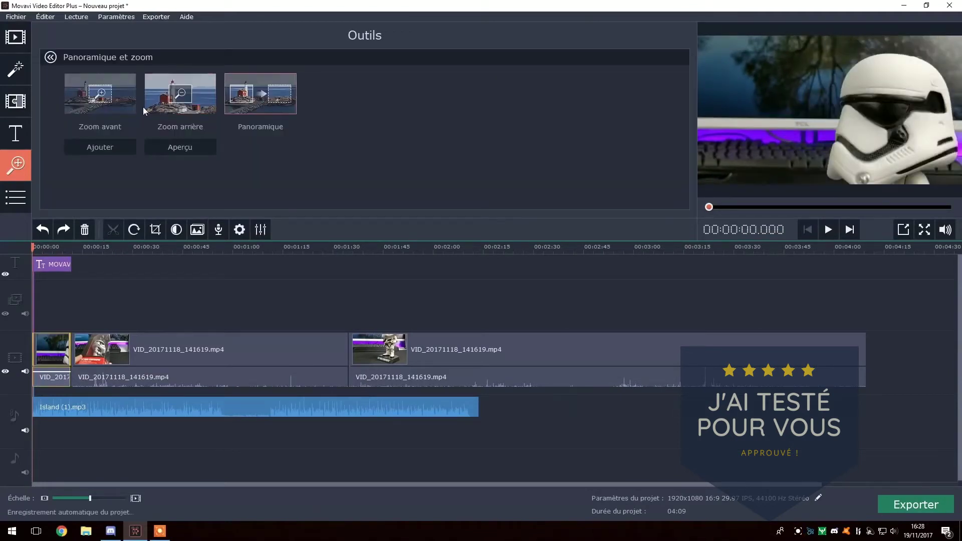
click(98, 102)
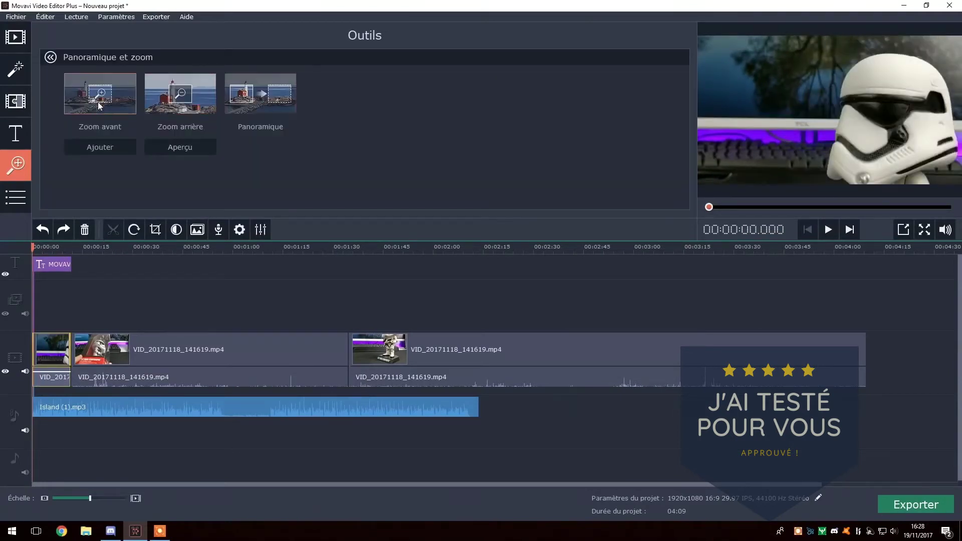
click(89, 149)
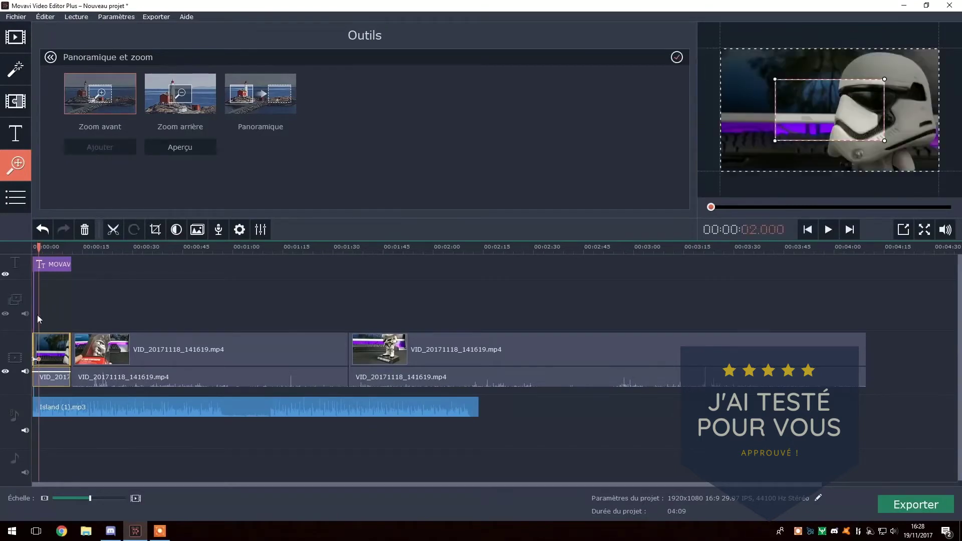
Play back the opening with the zoom-in lengthened to about 3.75 seconds, and shorten it to about 1.95 seconds
drag(38, 359, 45, 356)
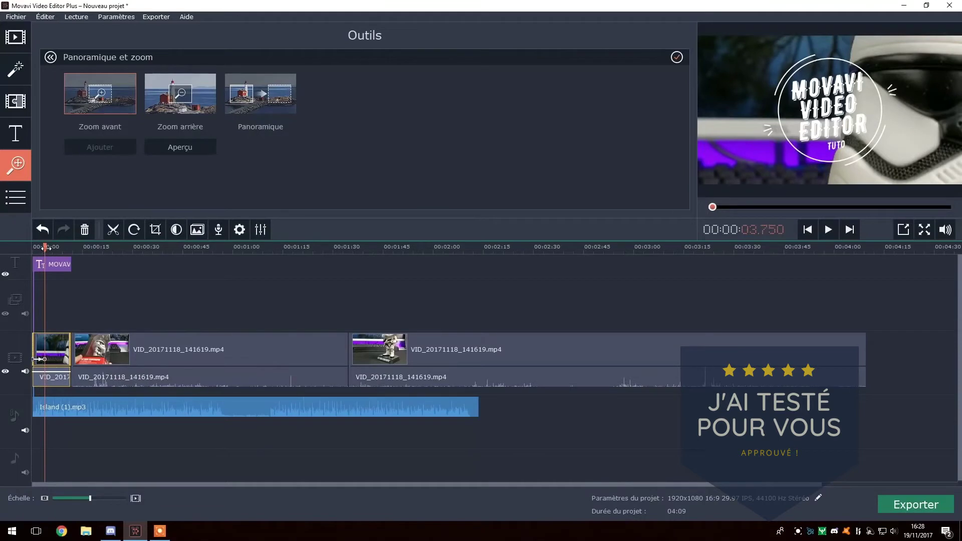
click(29, 247)
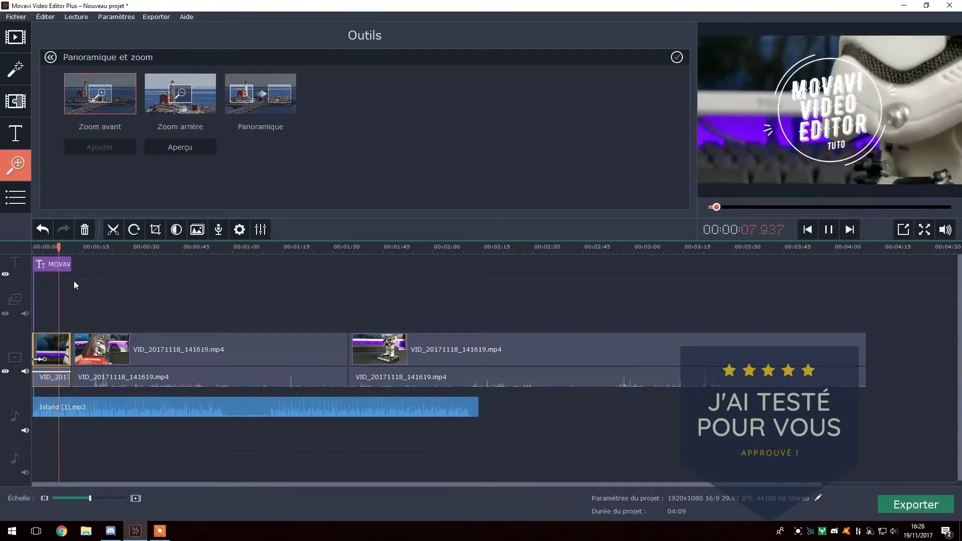
key(space)
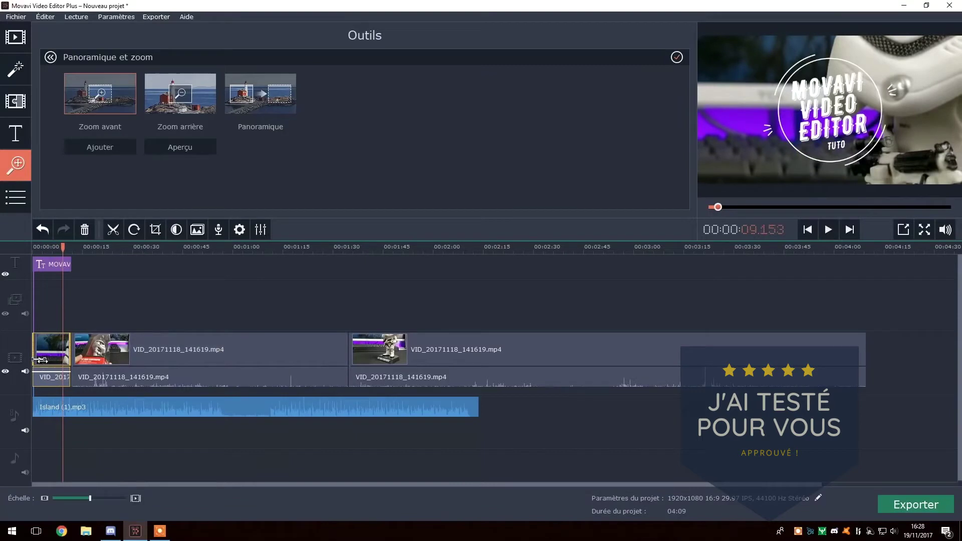
click(39, 360)
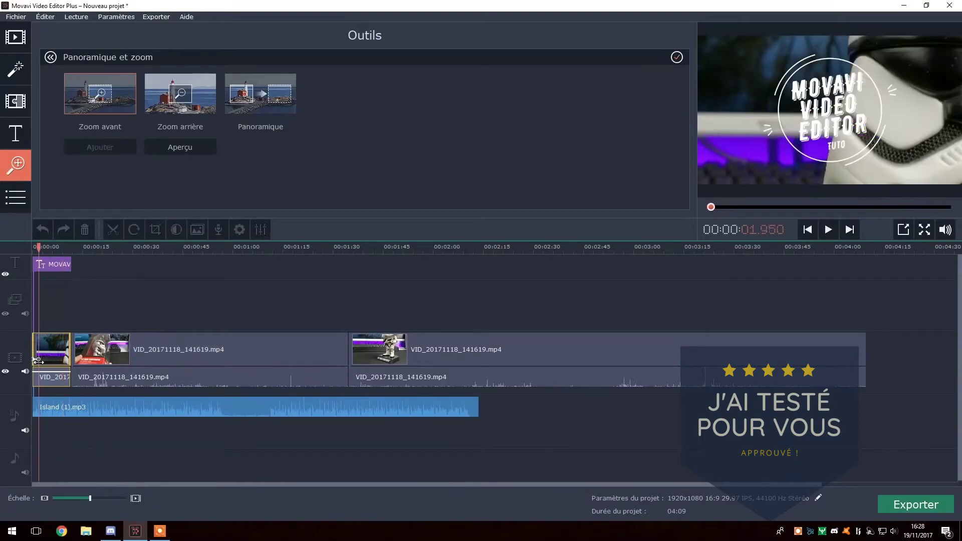
Add a "Zoom arrière" effect at about 2.85 seconds in the first video segment, after the zoom-in, and play back the opening
click(189, 93)
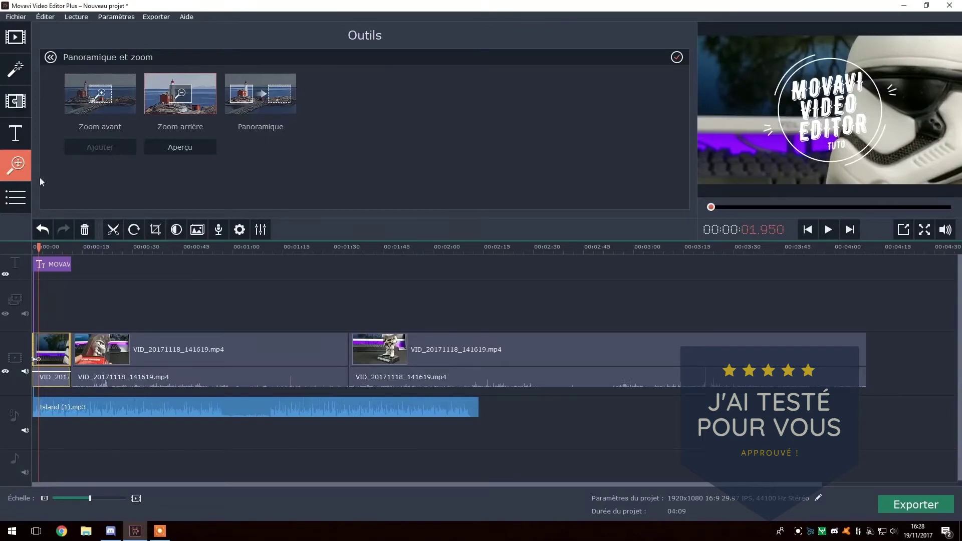
drag(37, 248, 41, 247)
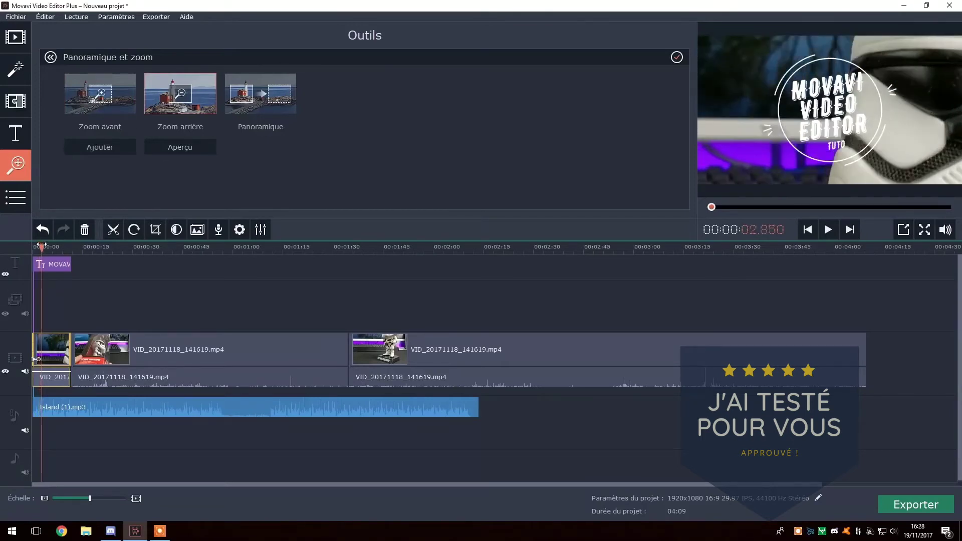
click(97, 150)
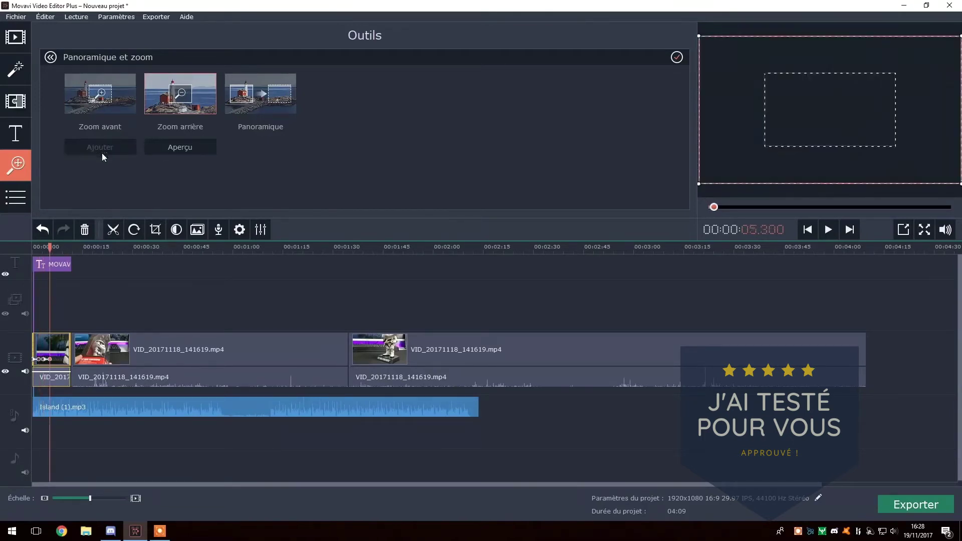
drag(50, 249, 32, 249)
key(space)
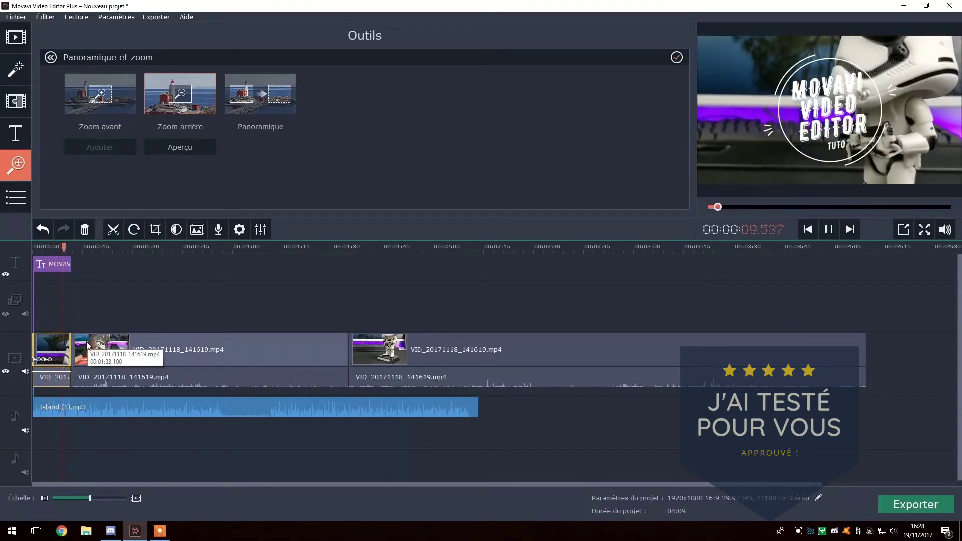
key(space)
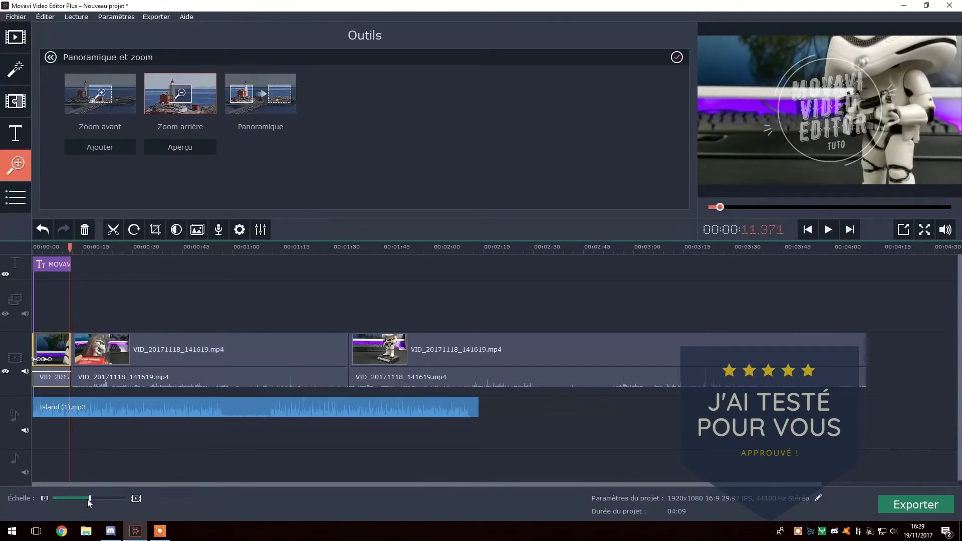
Make the zoom-out start where the zoom-in ends, shorten it to finish at about 3.95 seconds, and play back the result
click(35, 246)
drag(35, 247, 37, 246)
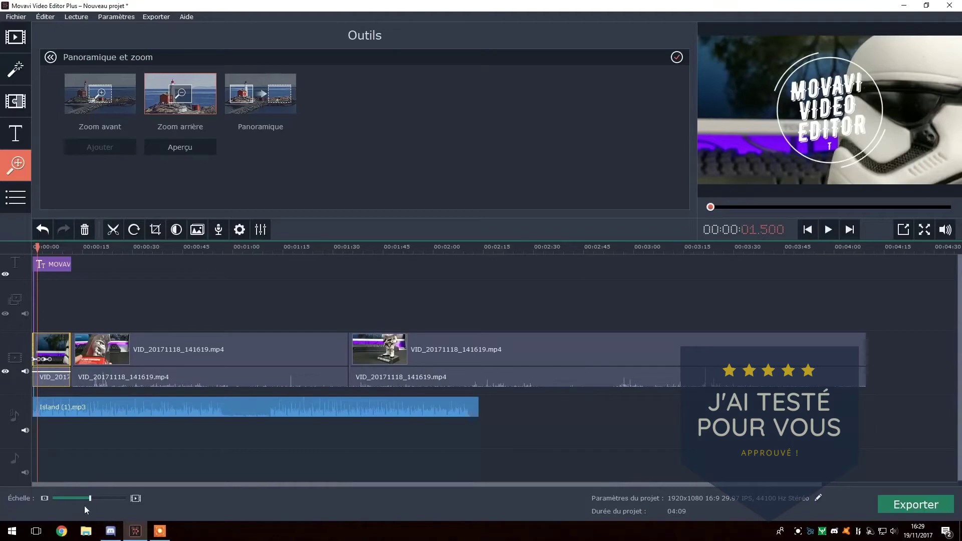
drag(91, 500, 109, 498)
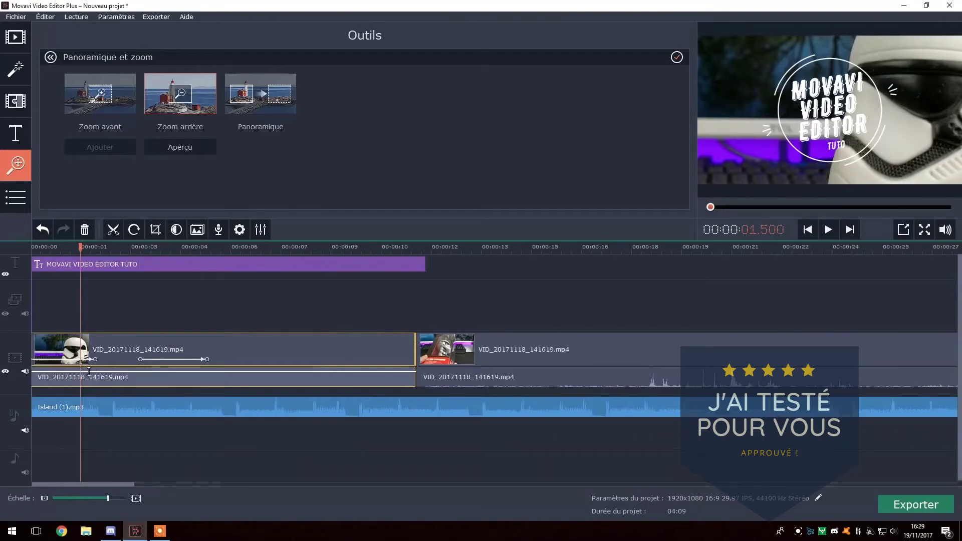
click(150, 360)
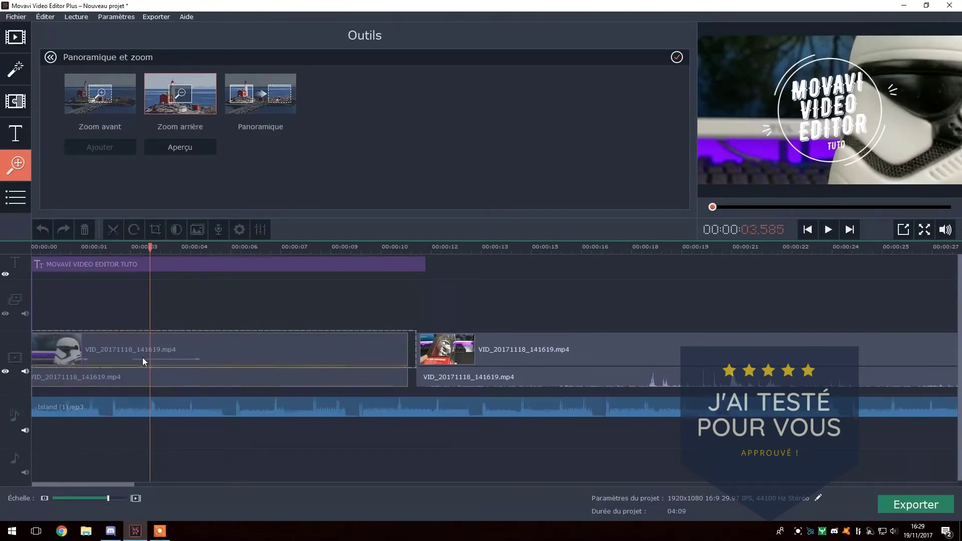
click(143, 360)
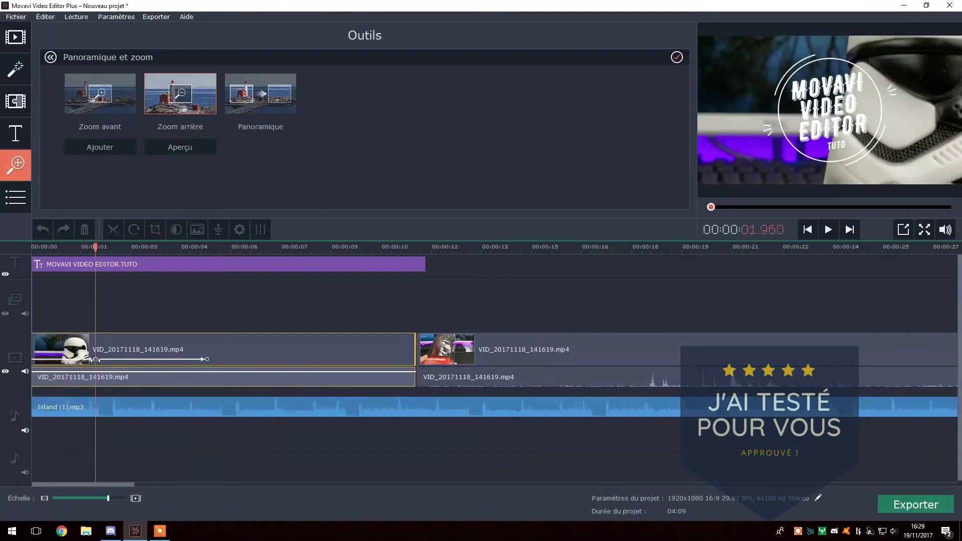
drag(206, 359, 161, 360)
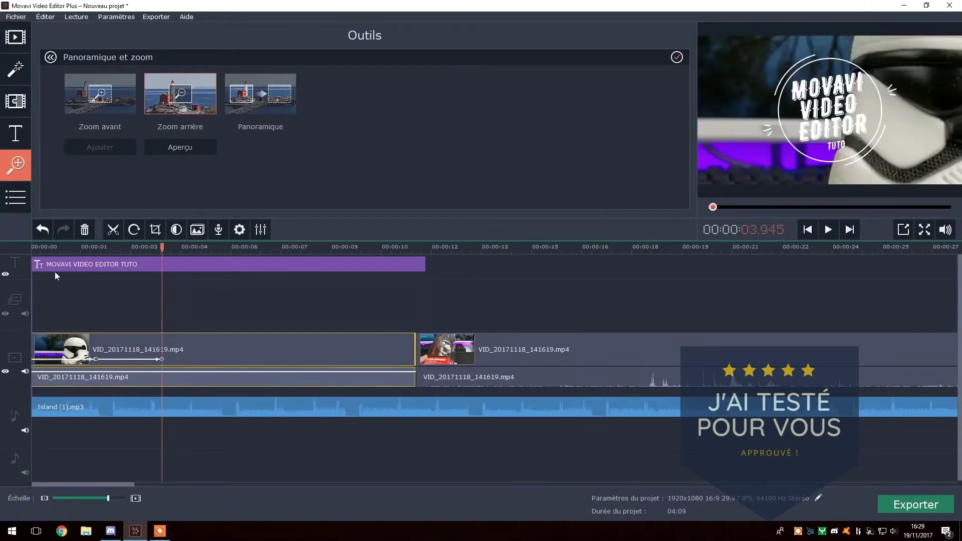
click(30, 245)
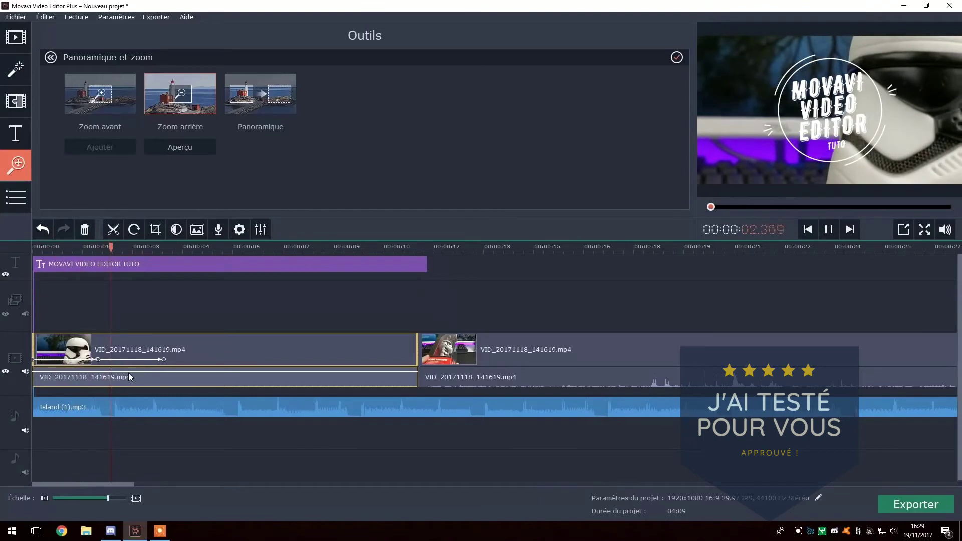
key(space)
Split the first video segment at about 2.45 seconds and insert a background image clip of about 0.145 seconds at the cut
drag(132, 248, 114, 253)
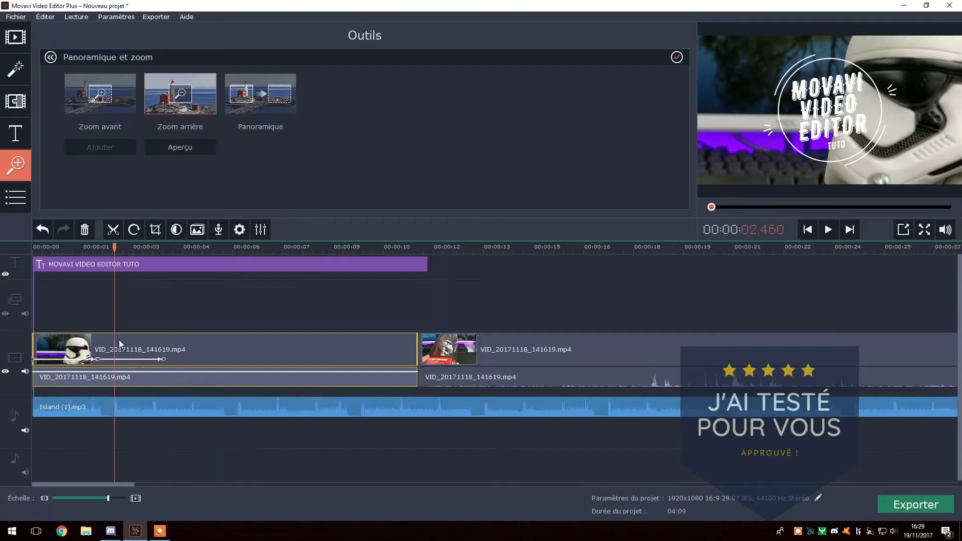
click(113, 230)
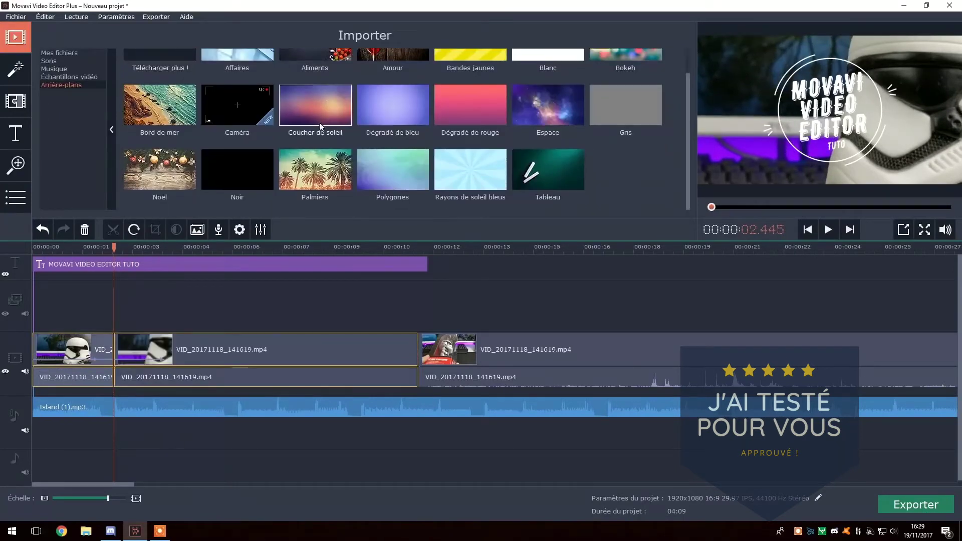
drag(83, 362, 118, 348)
drag(249, 354, 120, 360)
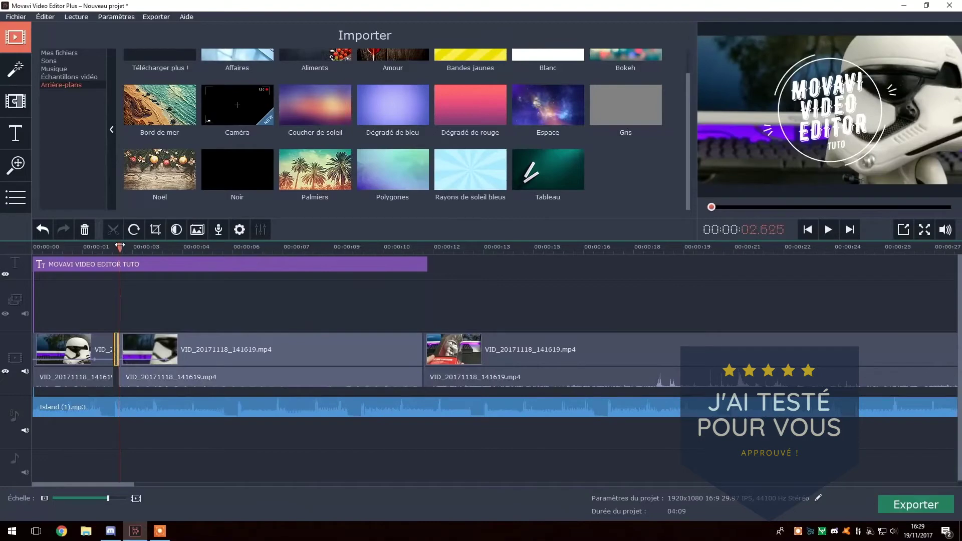
Split the video again at about 2.82 seconds and insert the same short background clip at this second cut
click(127, 348)
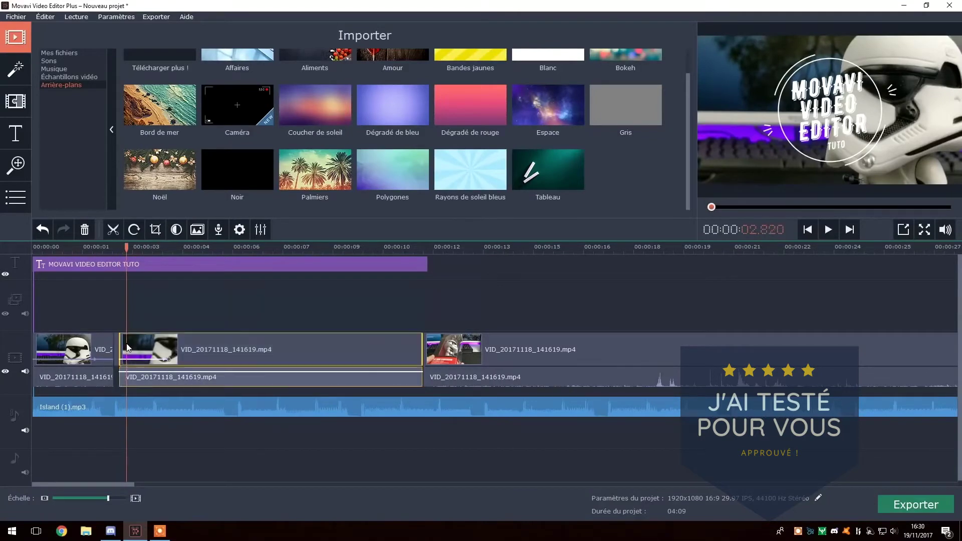
click(113, 230)
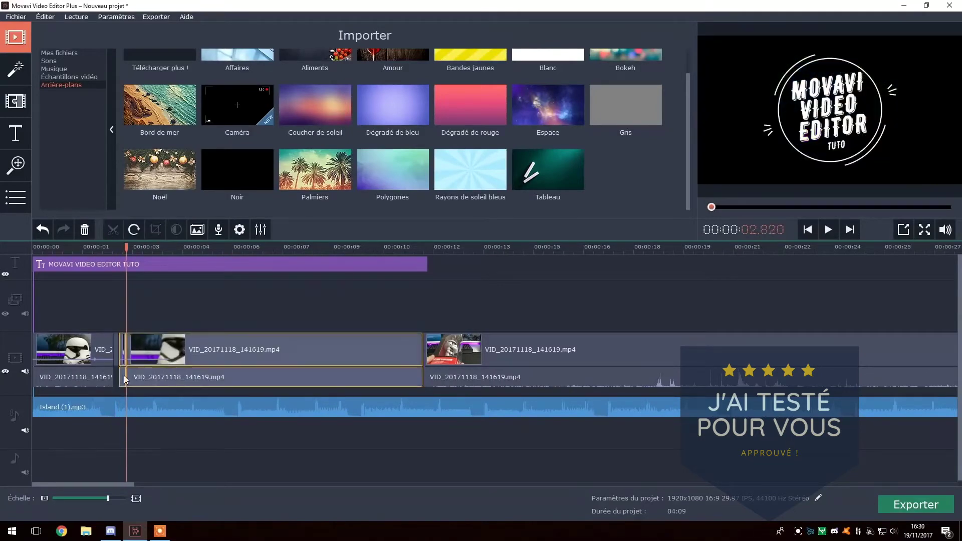
click(116, 347)
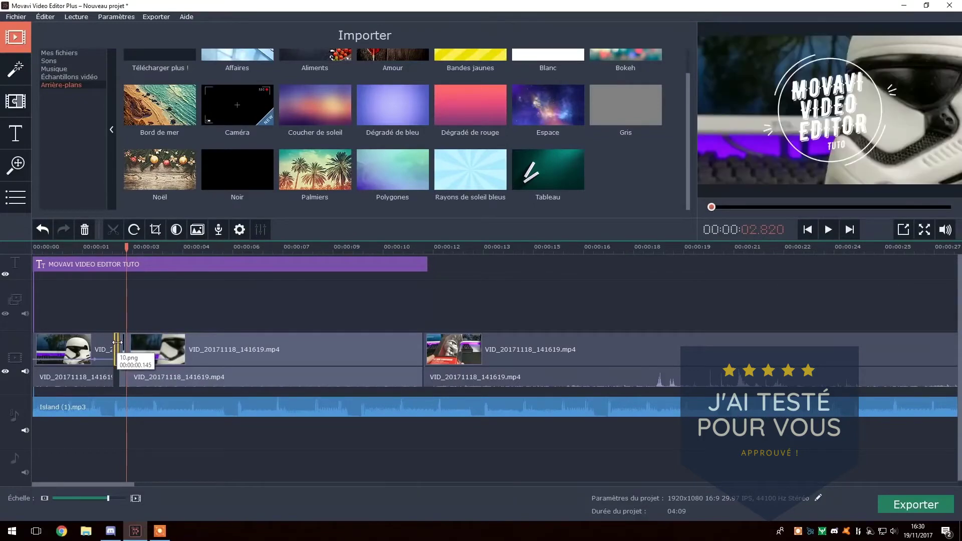
click(124, 337)
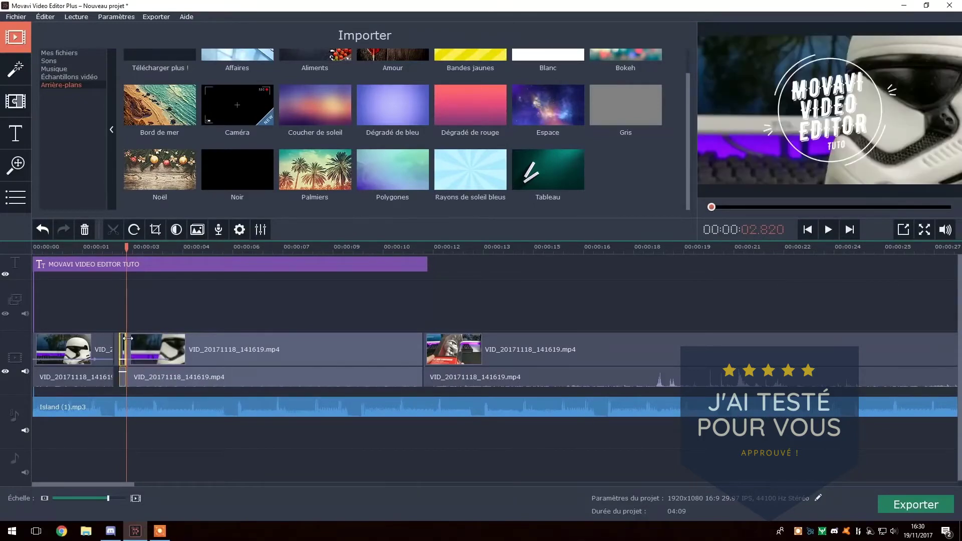
drag(128, 339, 130, 345)
Play back the opening from the start and recheck the passage around 1.7 seconds to review the zooms and short background inserts
drag(70, 247, 24, 250)
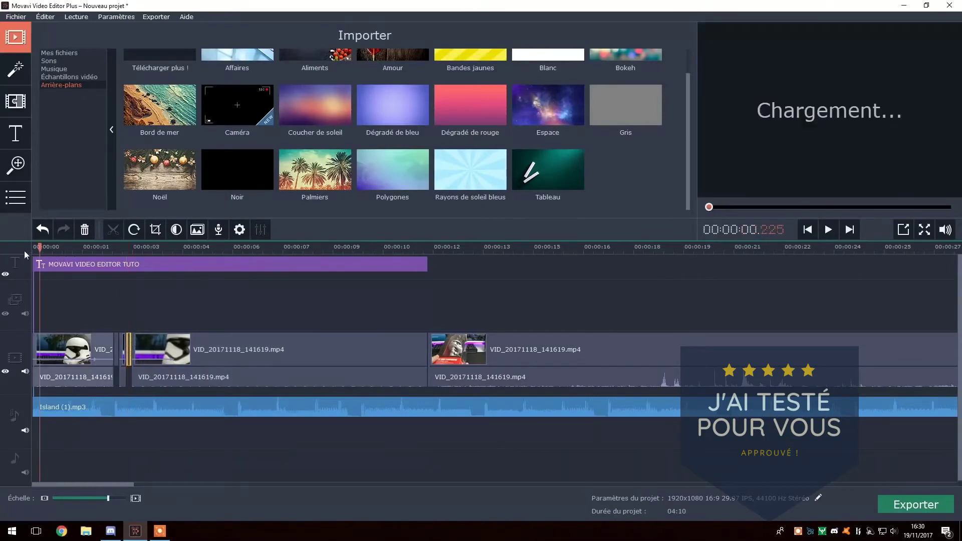
key(space)
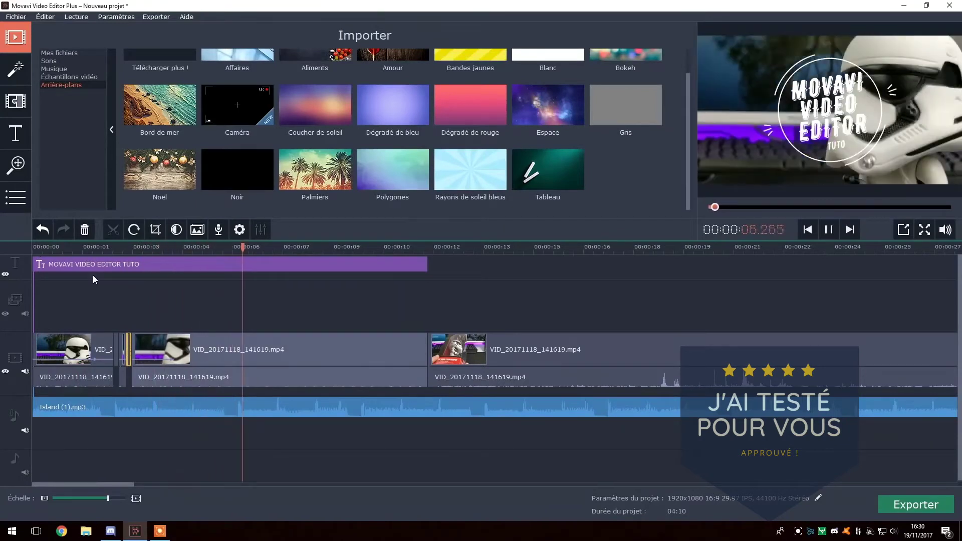
key(space)
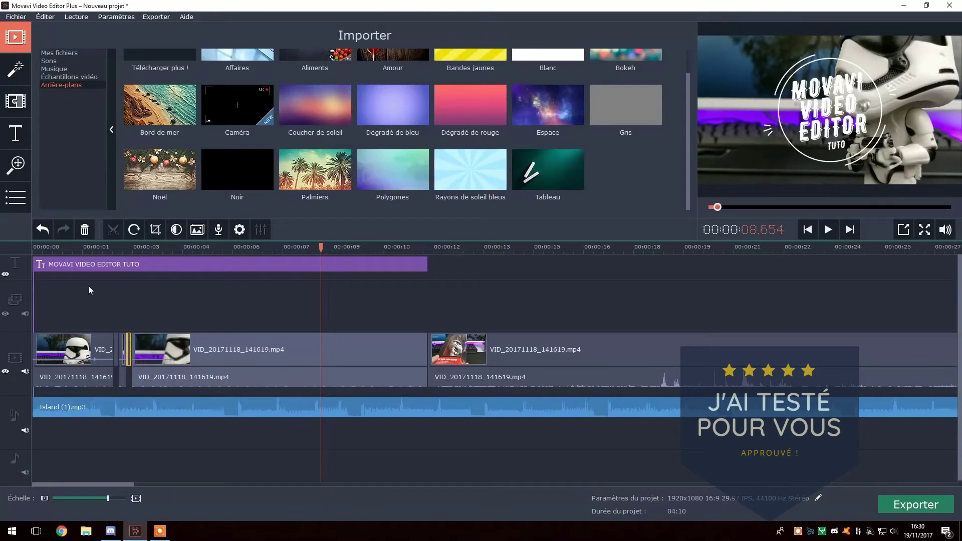
drag(115, 252, 93, 291)
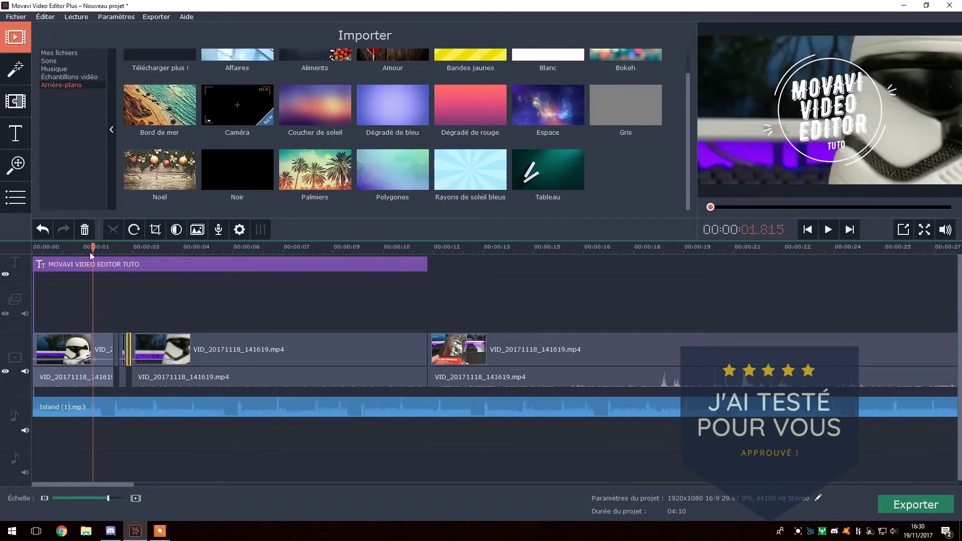
mouse_move(93, 250)
mouse_down()
mouse_move(113, 250)
mouse_move(65, 253)
mouse_move(88, 260)
mouse_up()
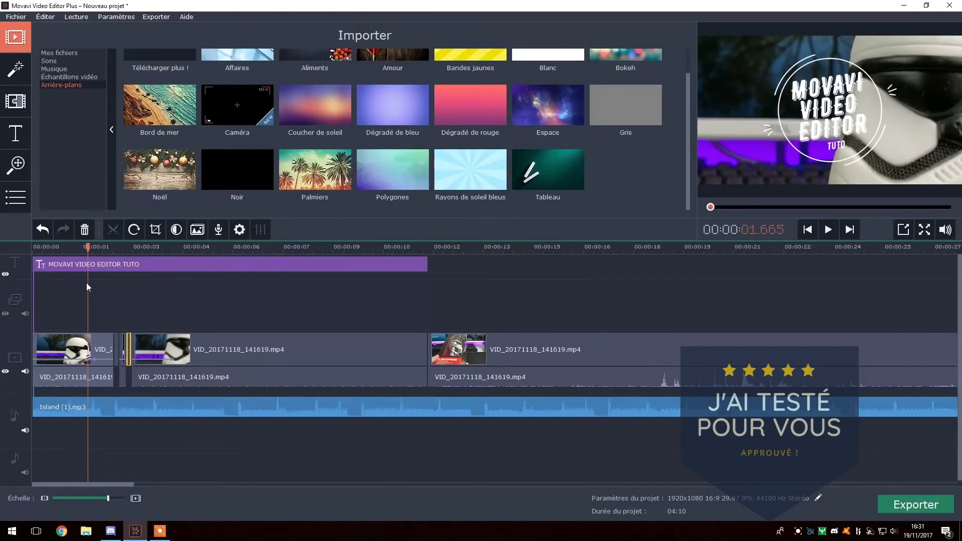
mouse_move(86, 253)
mouse_down()
mouse_move(38, 249)
mouse_move(93, 248)
mouse_up()
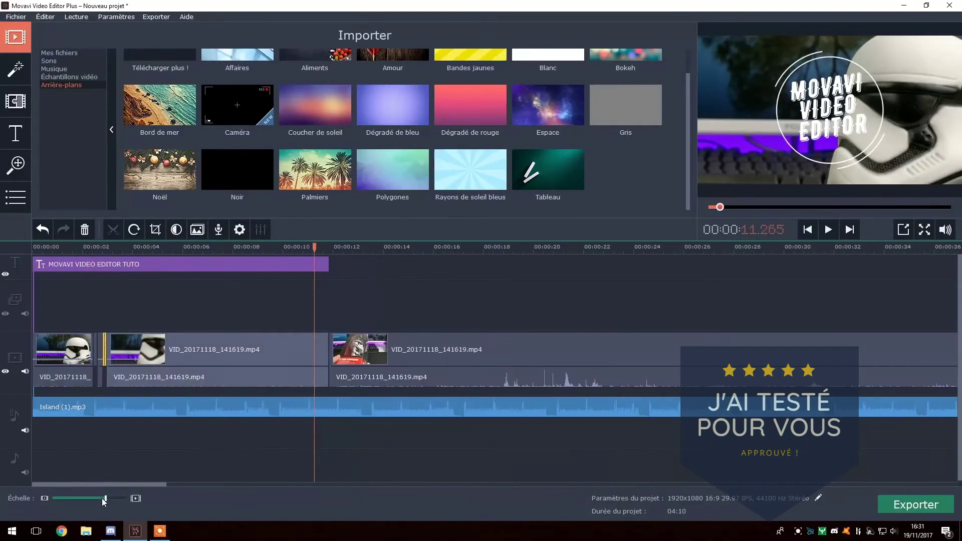
Play the timeline on from the end of the title and split the unboxing video segment at about 25.55 seconds
drag(104, 499, 97, 498)
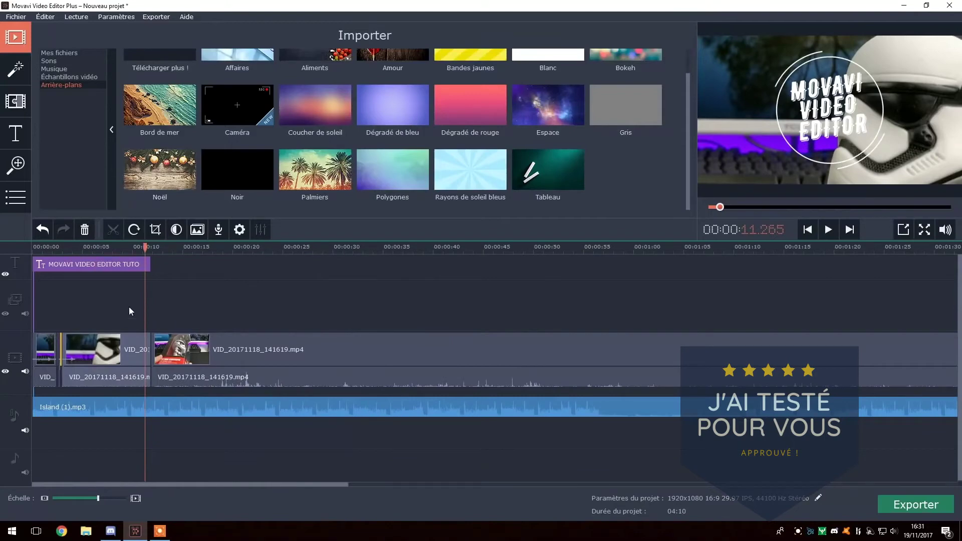
key(space)
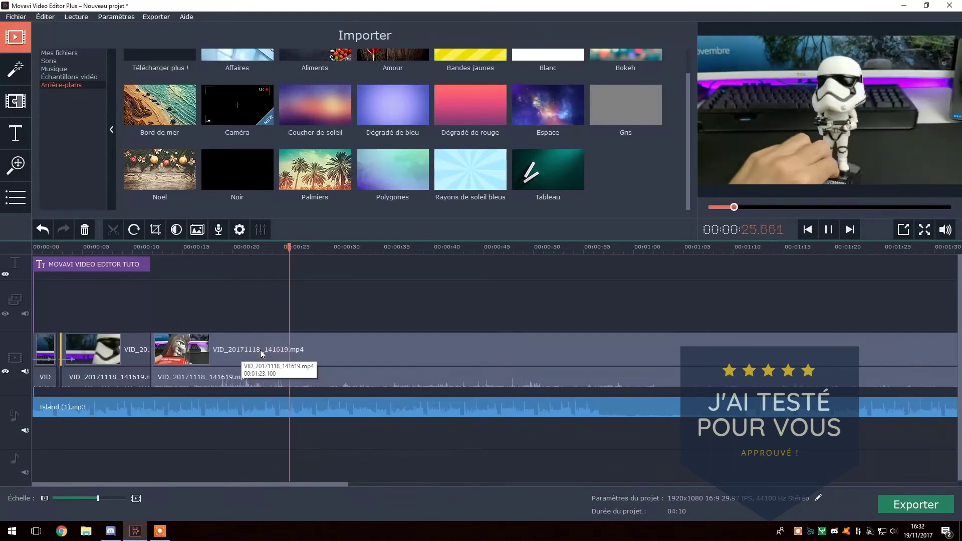
click(289, 346)
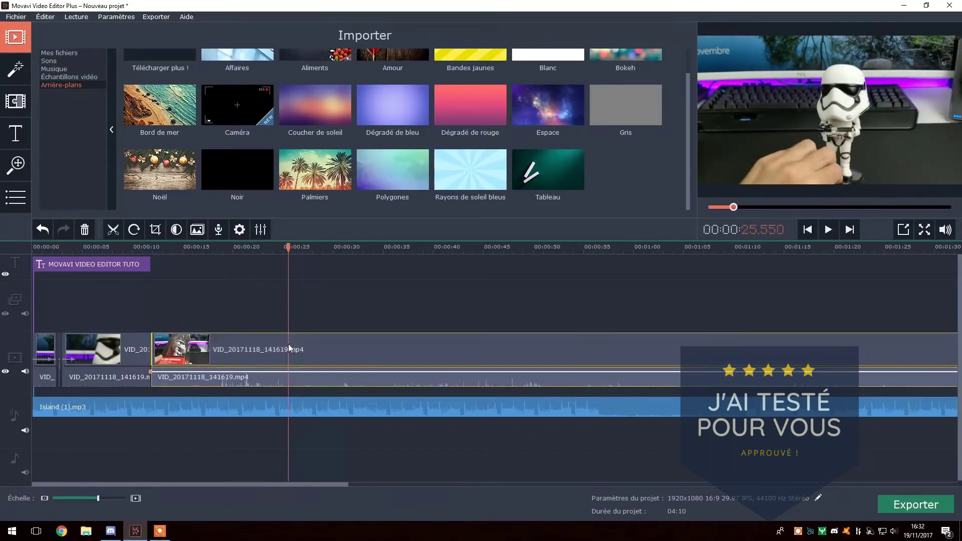
click(113, 230)
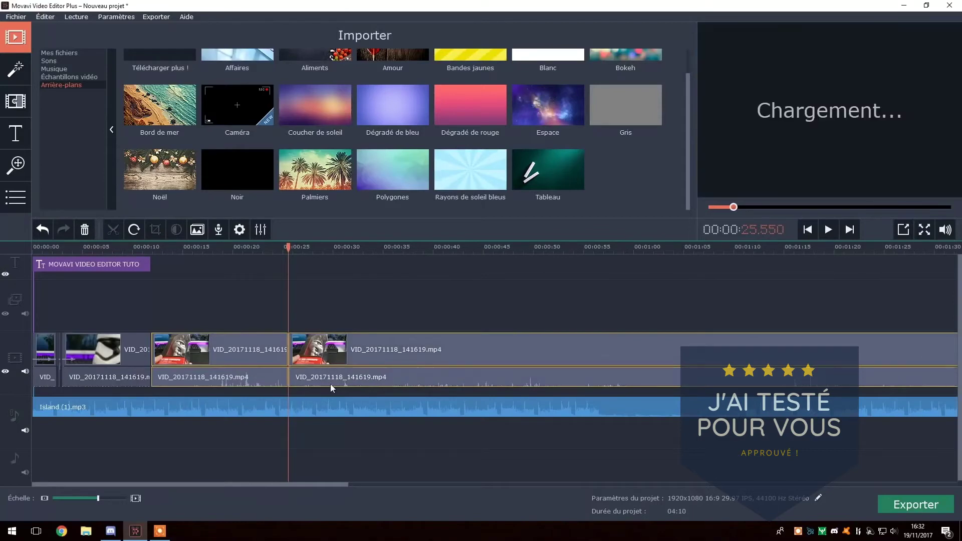
Set the playback speed of the unboxing segment before the new cut to 272%
click(230, 381)
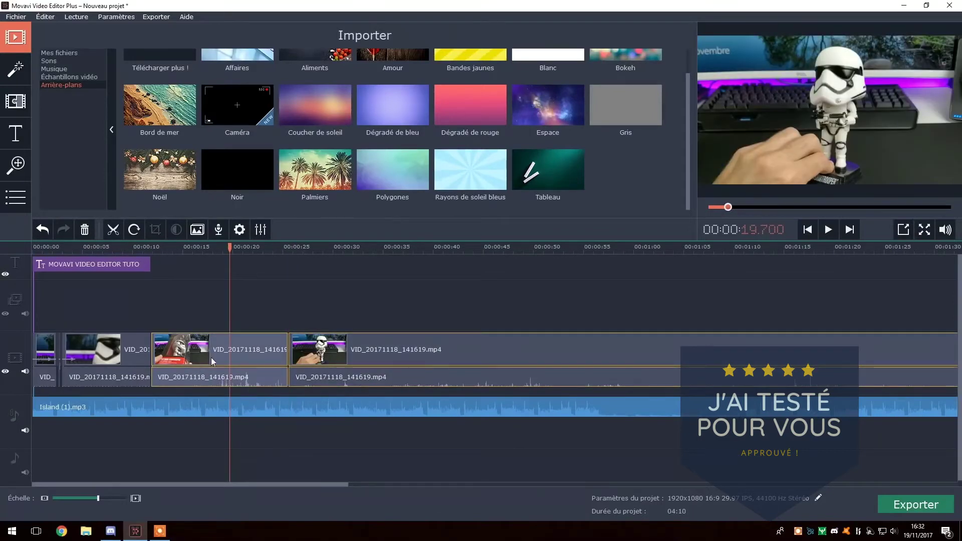
click(230, 341)
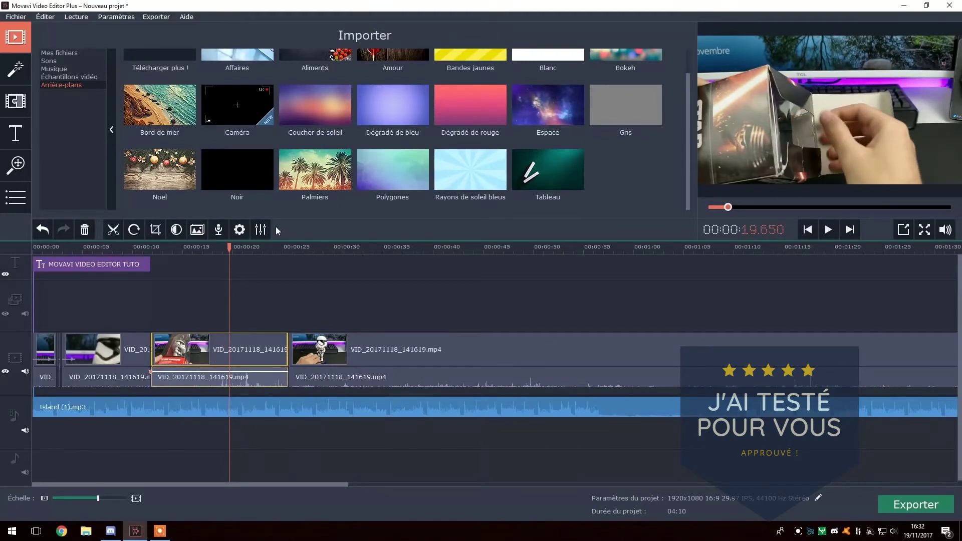
click(240, 229)
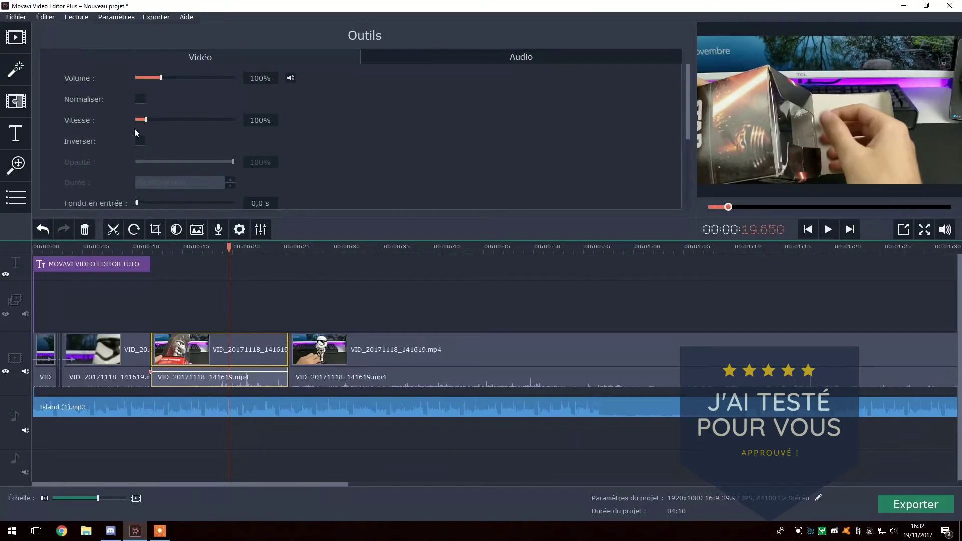
drag(146, 120, 161, 119)
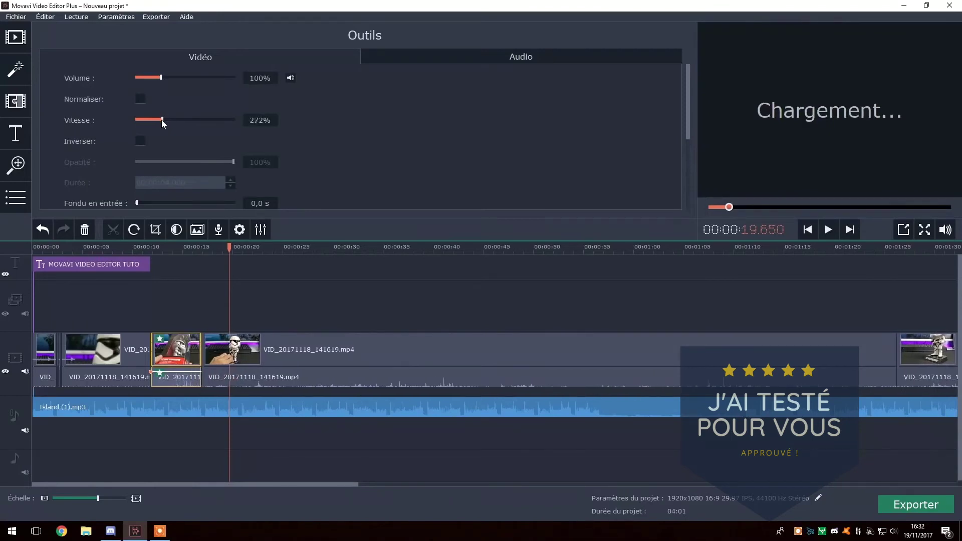
Split the last video segment at about 1 minute 49.35 seconds
click(153, 251)
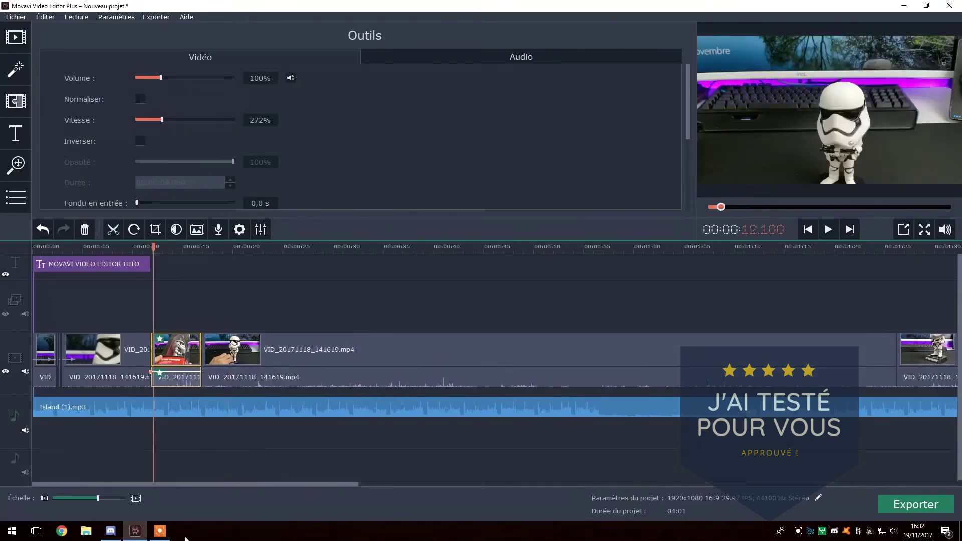
drag(186, 482, 359, 476)
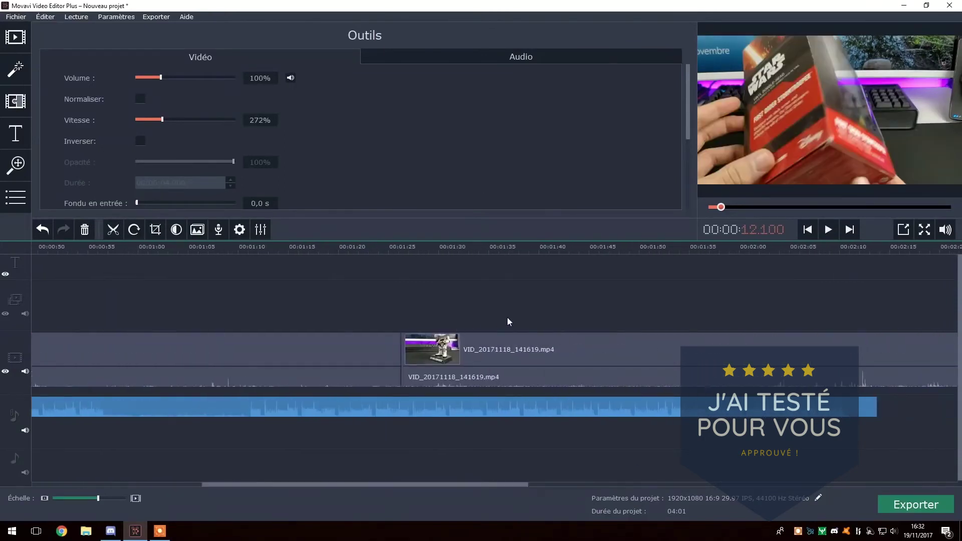
drag(437, 485, 585, 480)
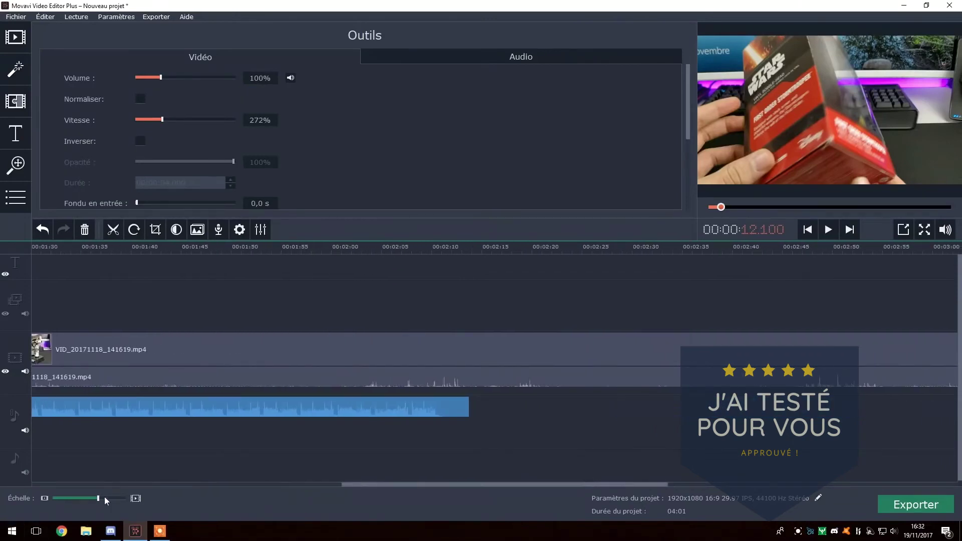
drag(99, 498, 91, 501)
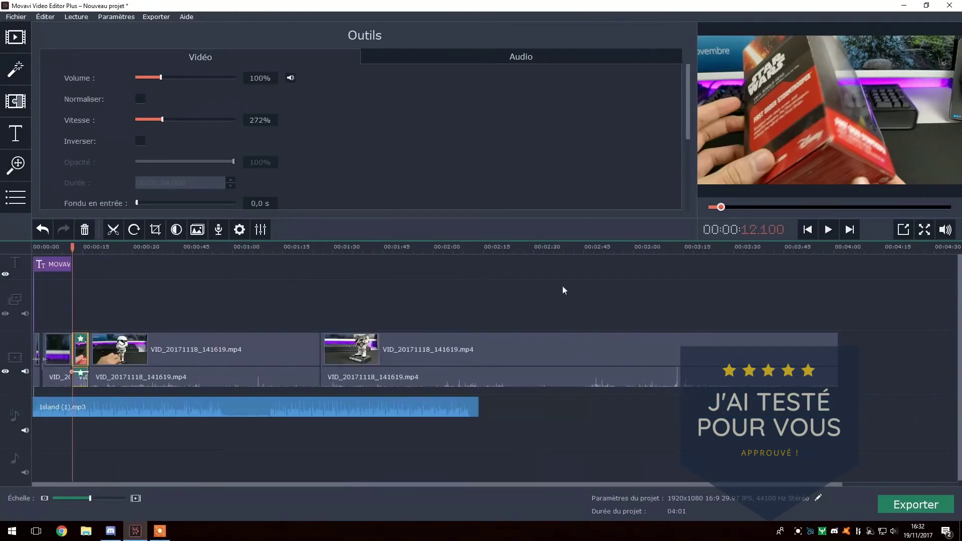
click(476, 320)
click(490, 339)
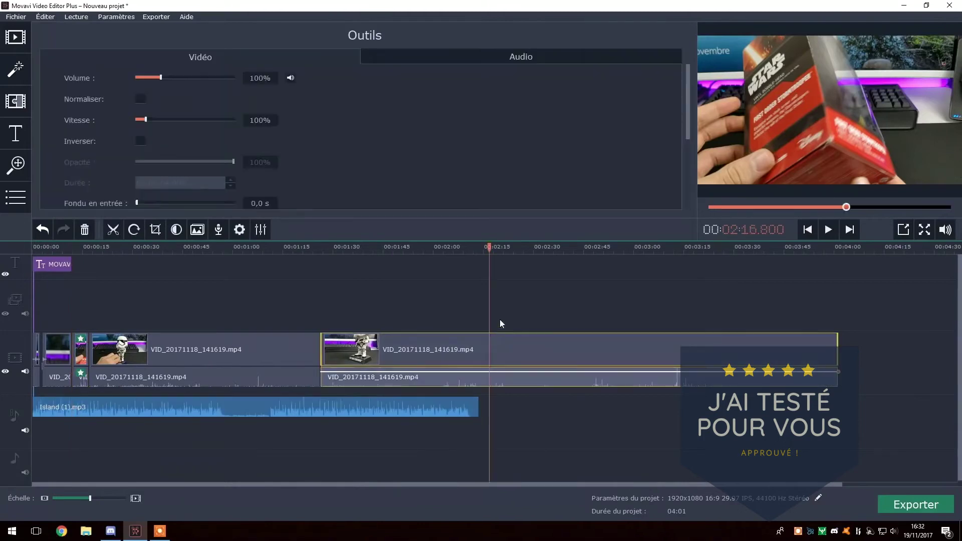
drag(489, 248, 606, 250)
click(397, 348)
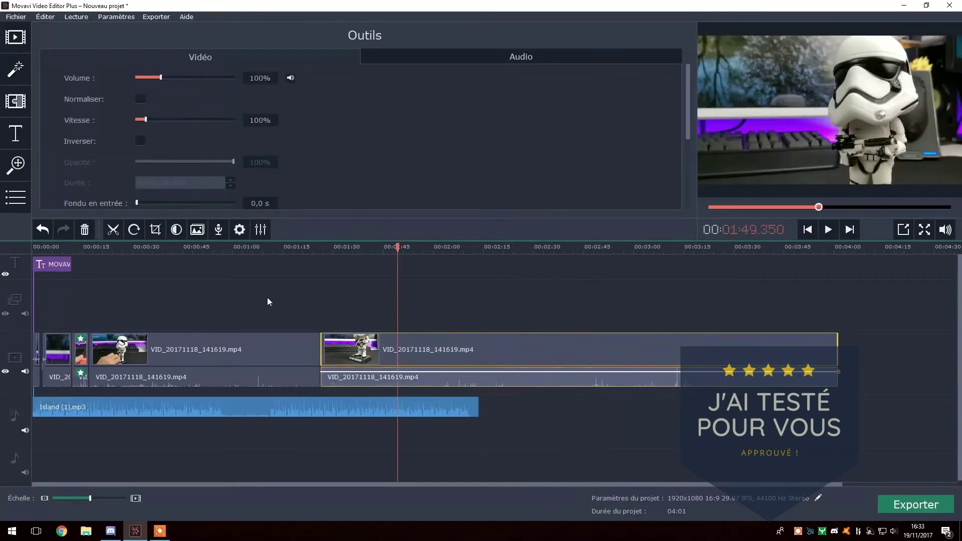
click(116, 230)
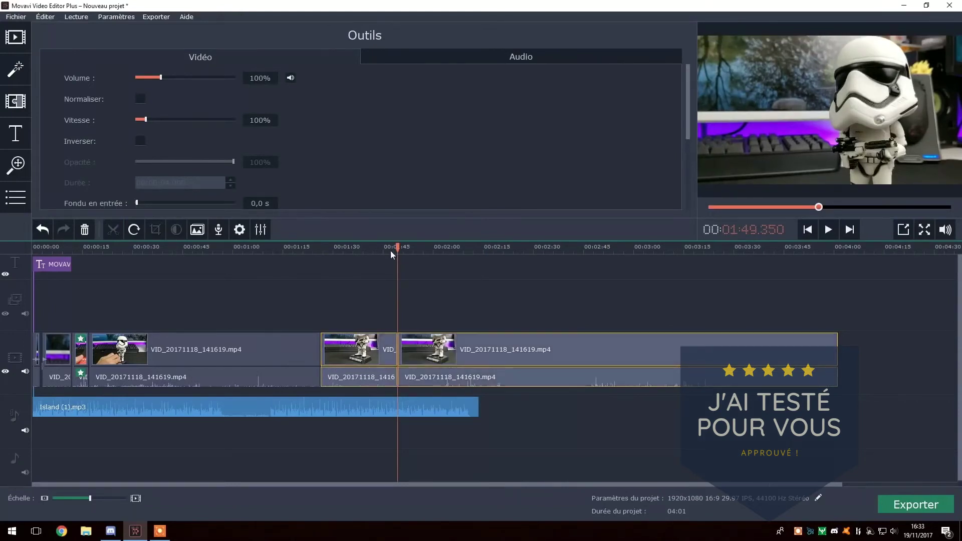
Split the last video segment again at about 1 minute 59.55 seconds
click(407, 248)
drag(410, 251, 431, 250)
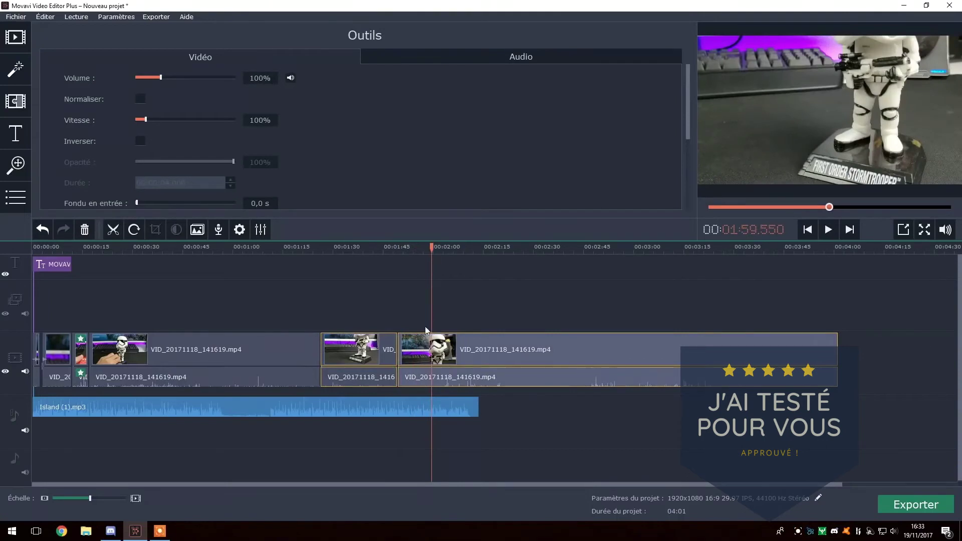
click(113, 234)
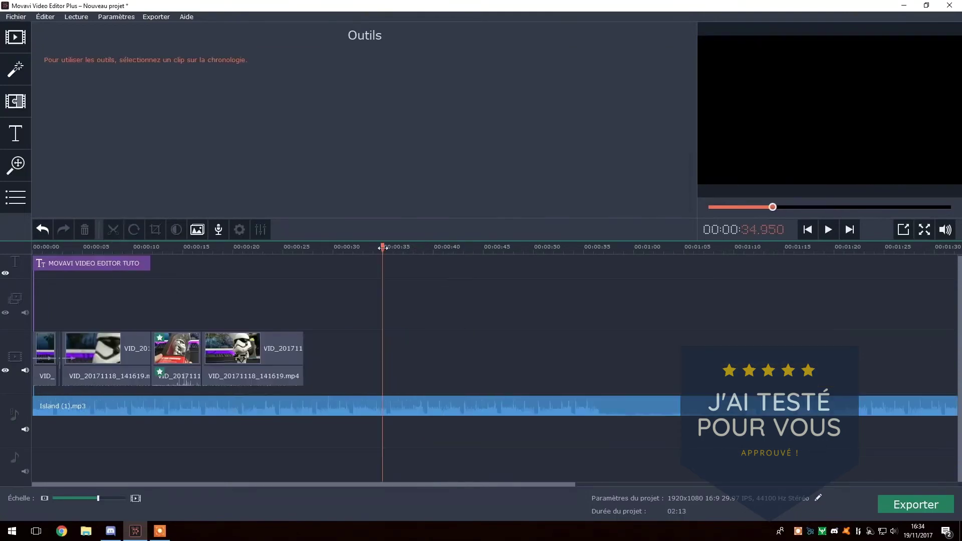
Slow the last video segment after the unboxing down to a playback speed of 72%
drag(379, 264, 305, 265)
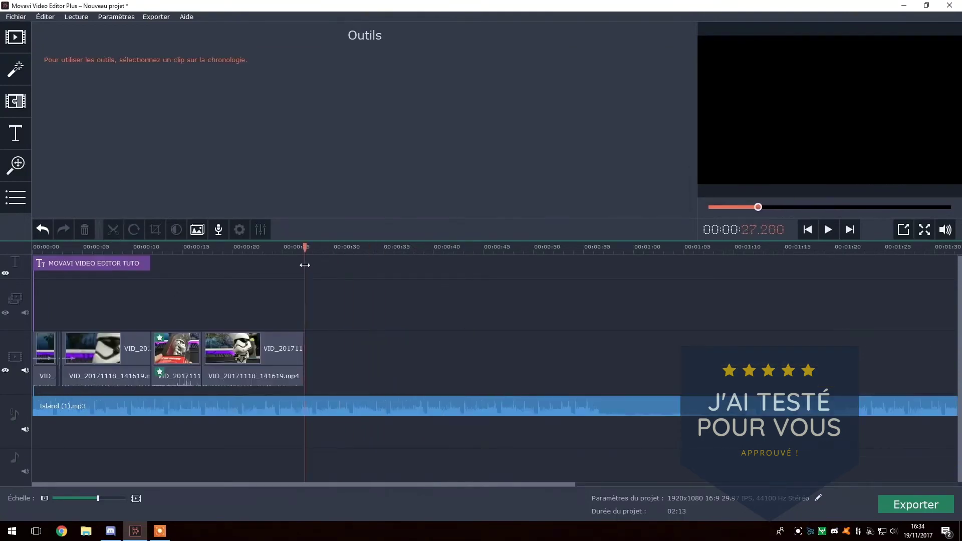
click(206, 359)
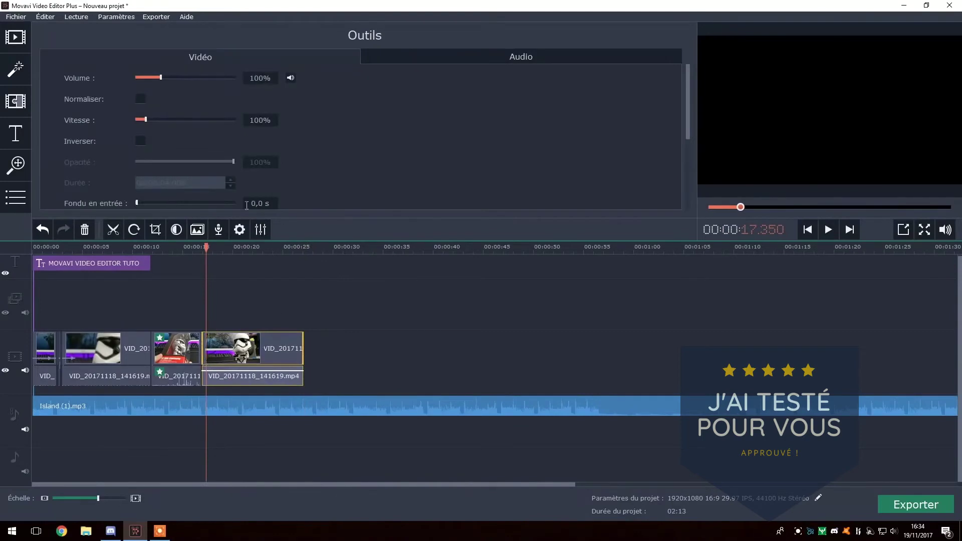
drag(146, 120, 145, 124)
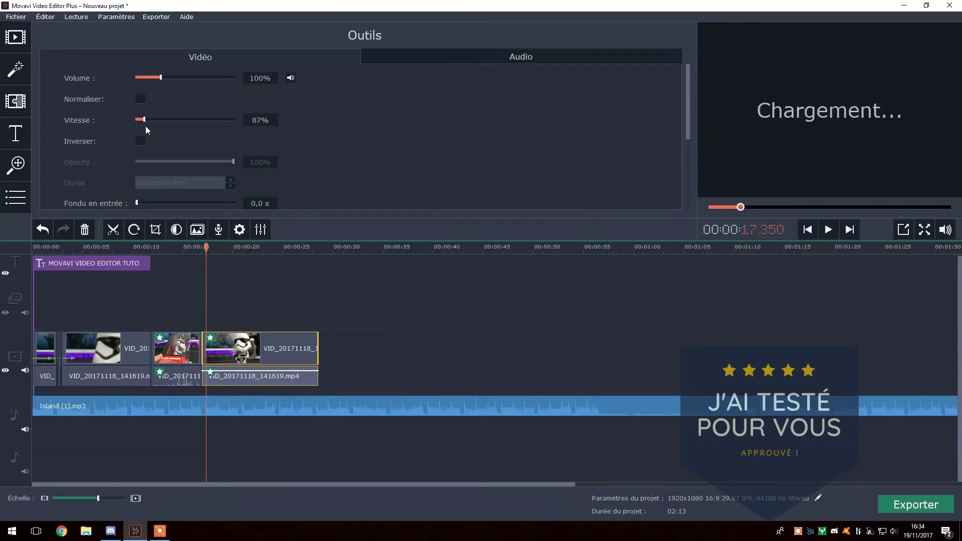
drag(145, 125, 144, 127)
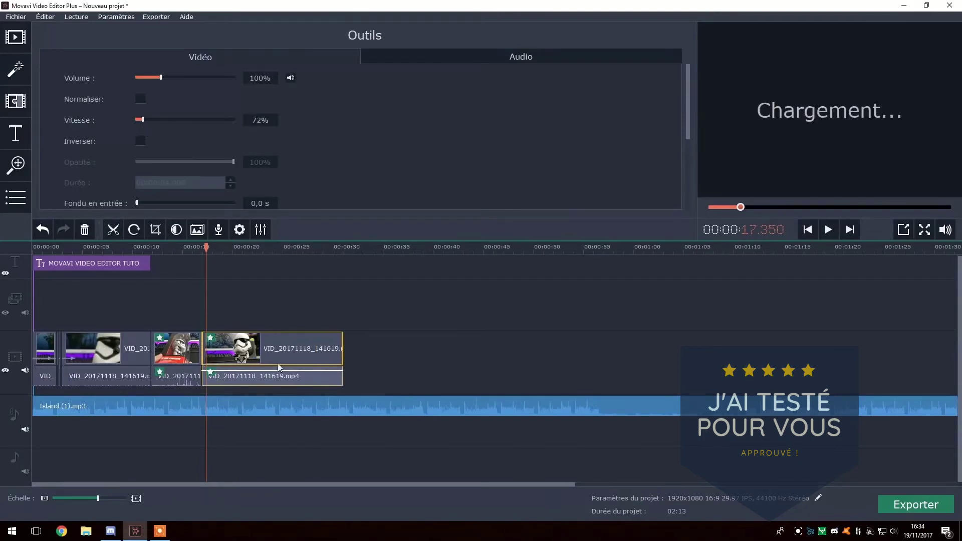
Split the Island (1).mp3 music at the end of the video, about 31.1 seconds, and delete the part after the cut
drag(207, 251, 343, 251)
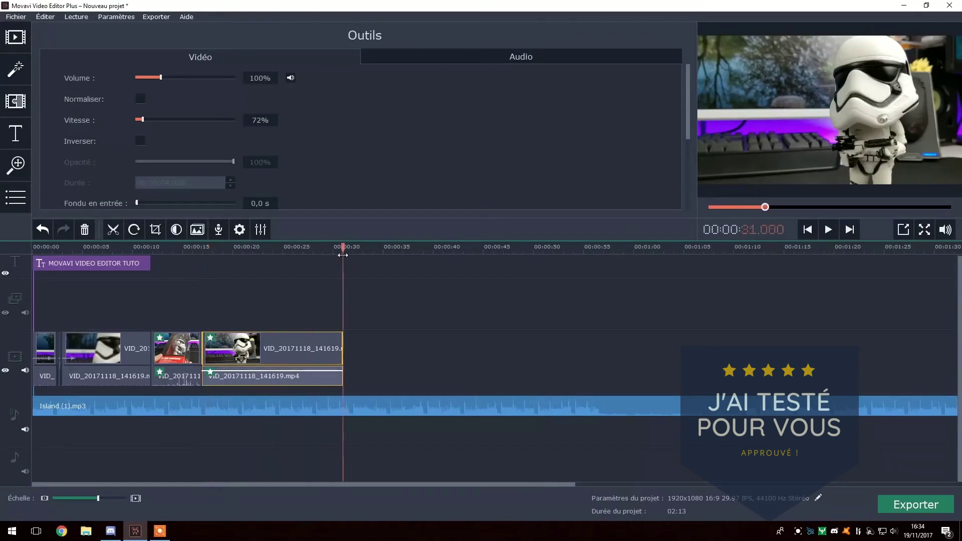
click(340, 403)
drag(341, 247, 343, 248)
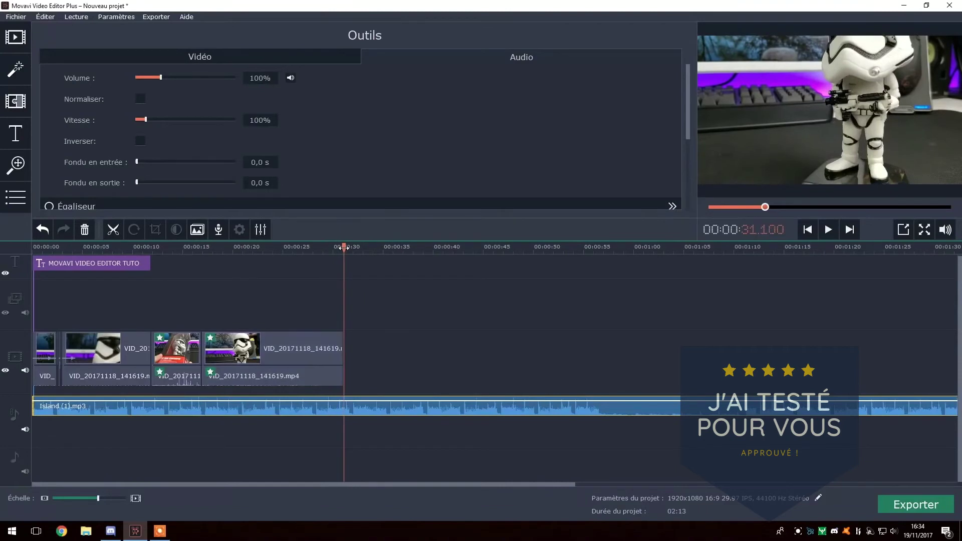
click(107, 231)
click(405, 416)
click(404, 423)
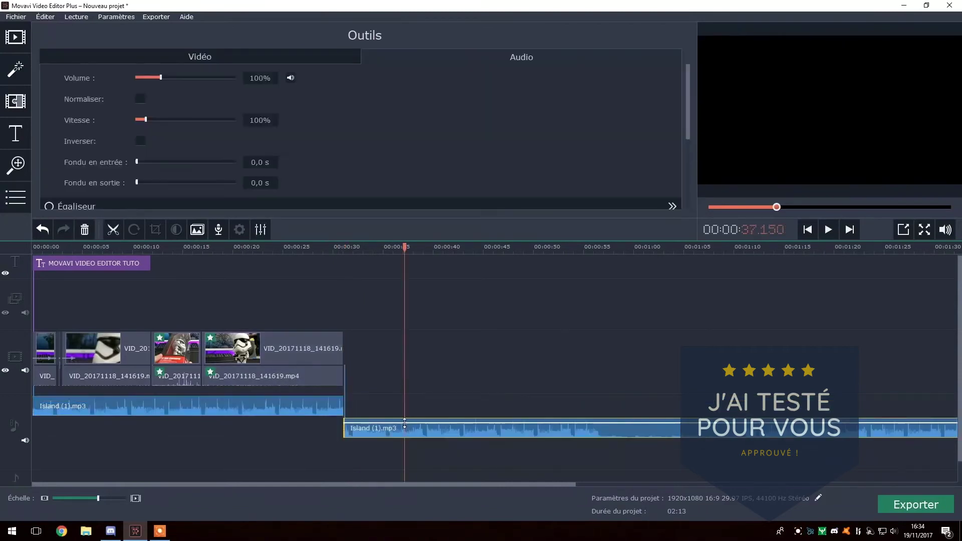
key(Delete)
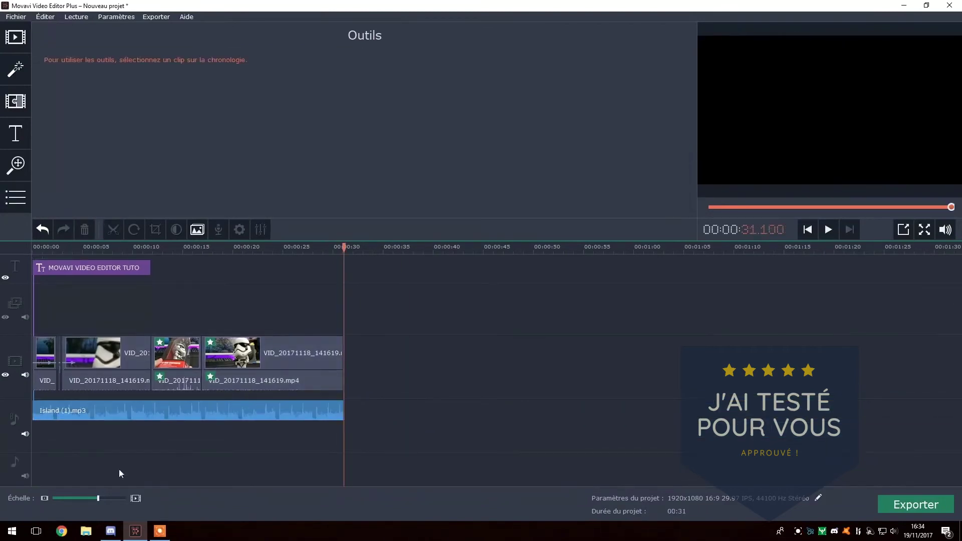
Insert the Porte couliss. transition before the unboxing segment at about 11.85 seconds and preview it
drag(99, 497, 103, 496)
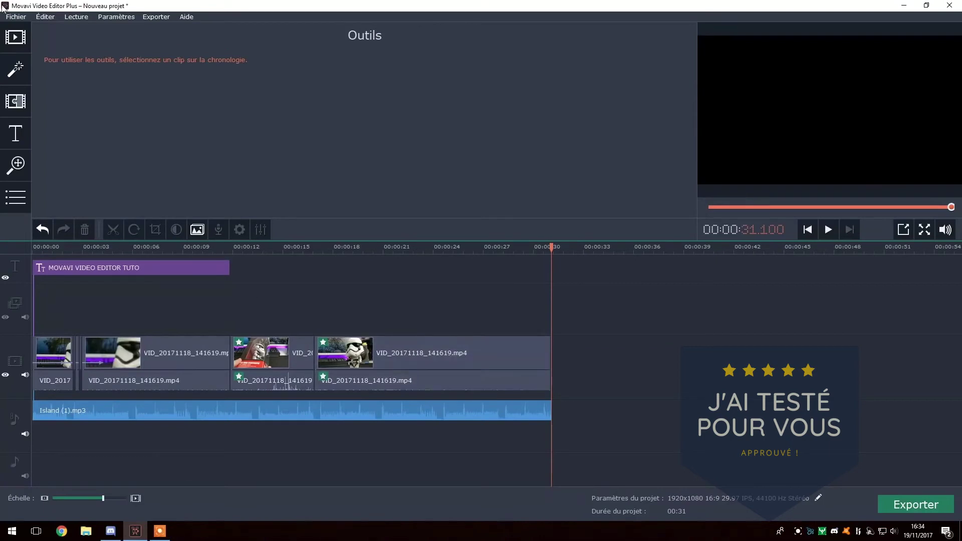
click(232, 247)
click(231, 248)
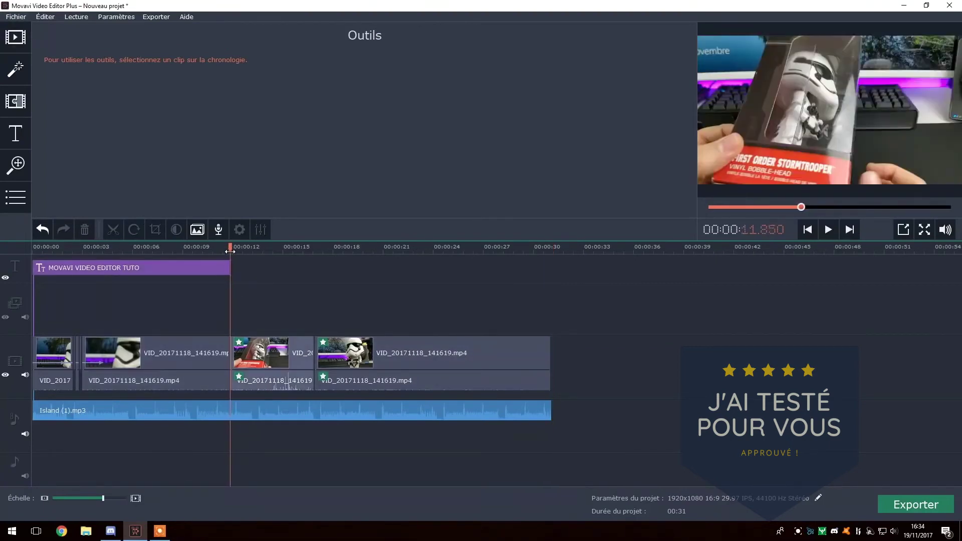
click(15, 101)
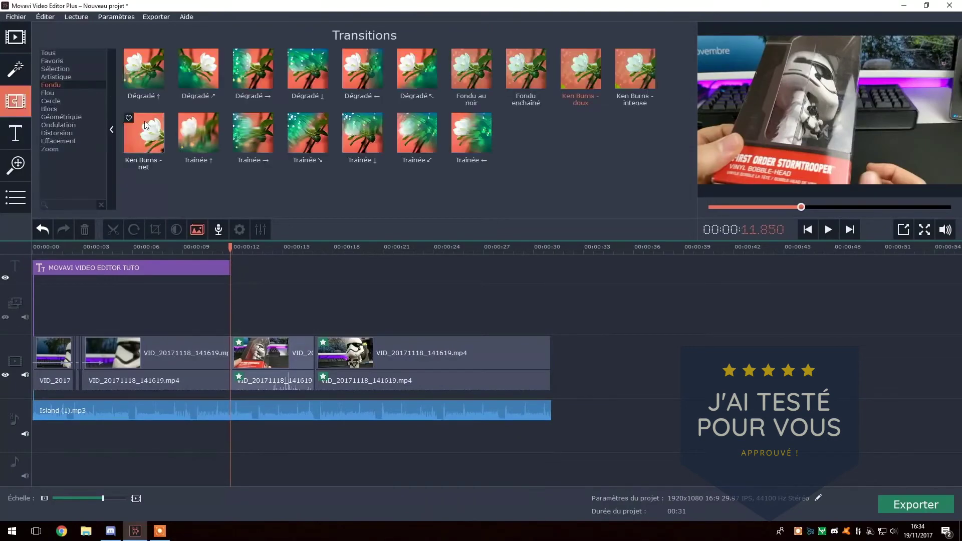
click(45, 52)
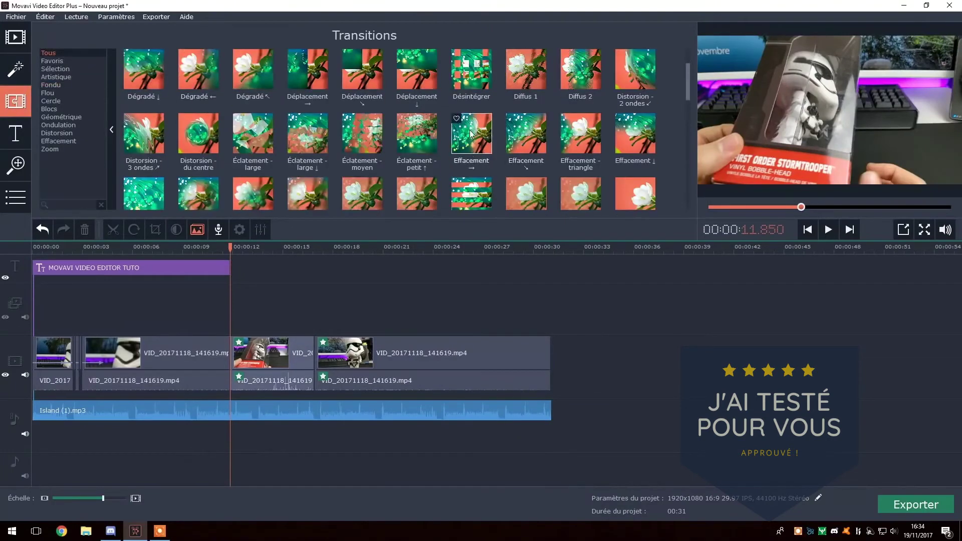
scroll(472, 135, down, 5)
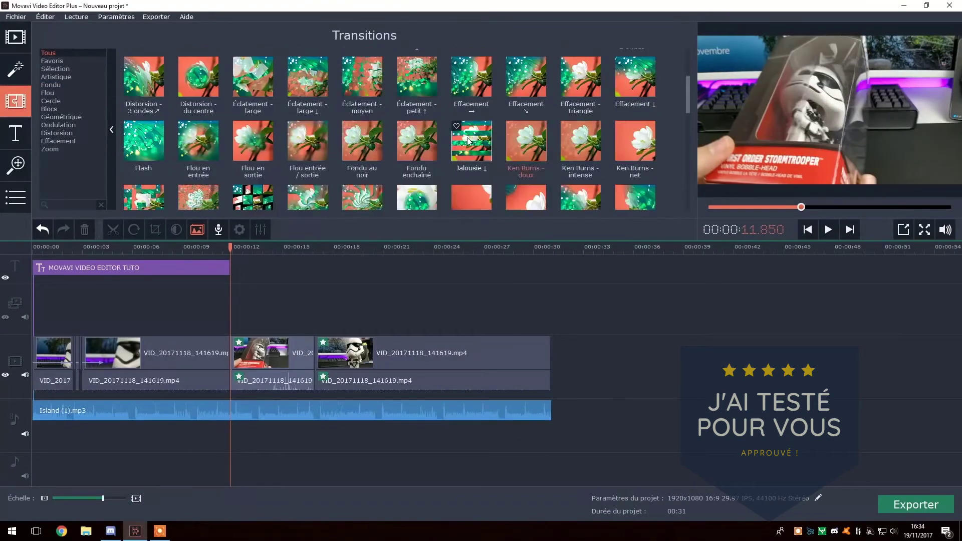
drag(646, 178, 217, 333)
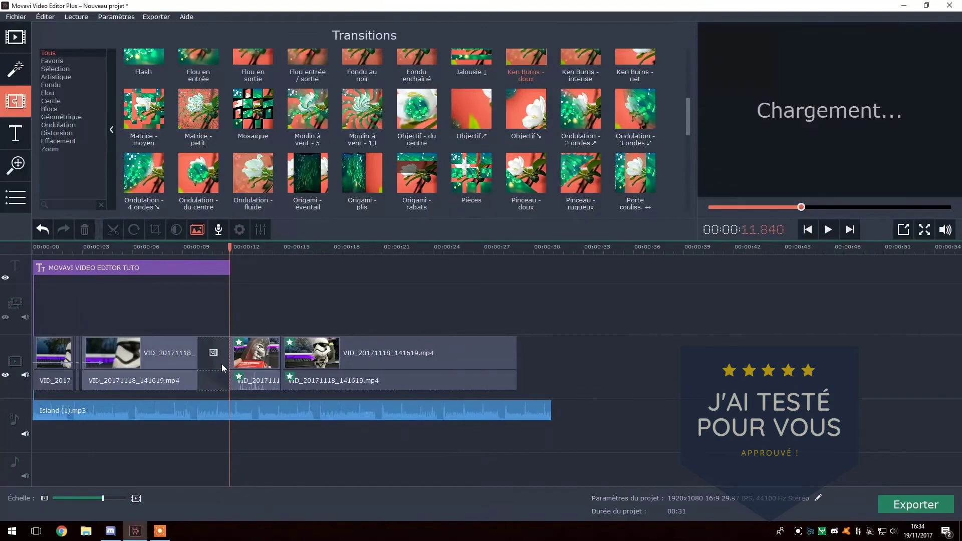
click(192, 253)
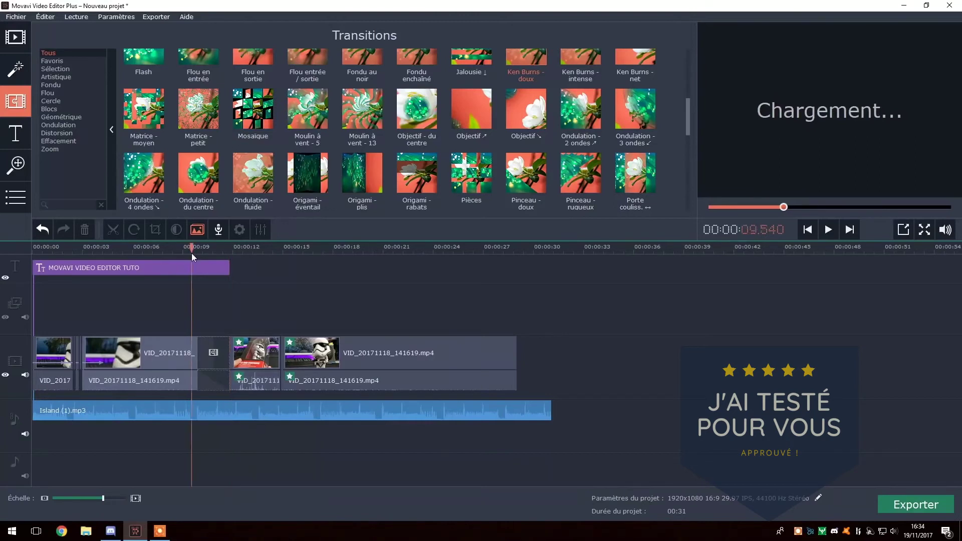
drag(192, 253, 328, 257)
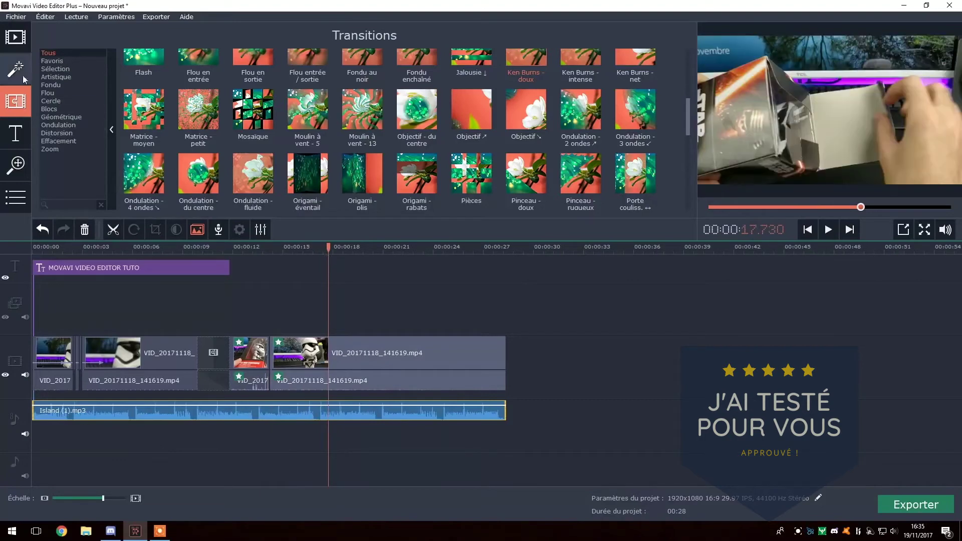
Overlay the Tempête sample video from about 17.9 seconds and enlarge it to fill the whole frame
click(23, 75)
click(23, 47)
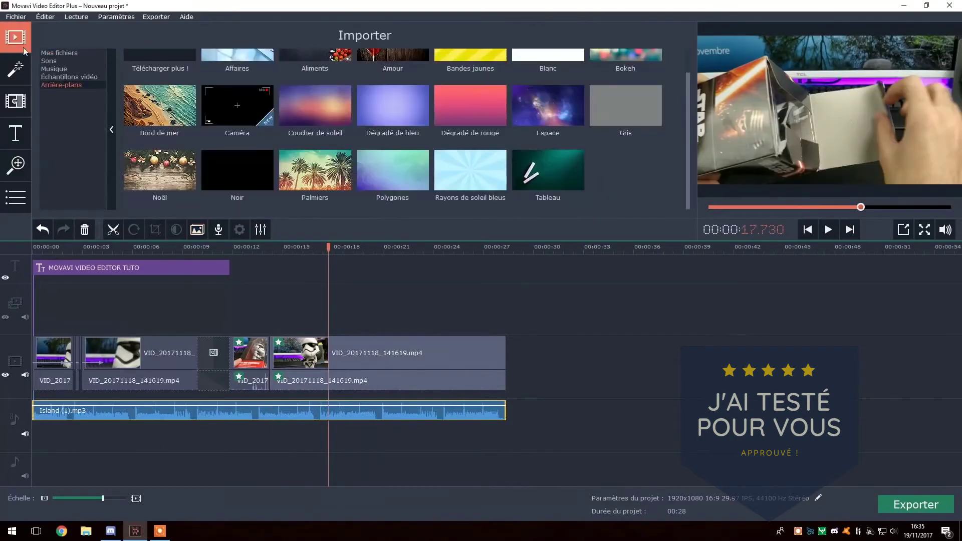
click(76, 78)
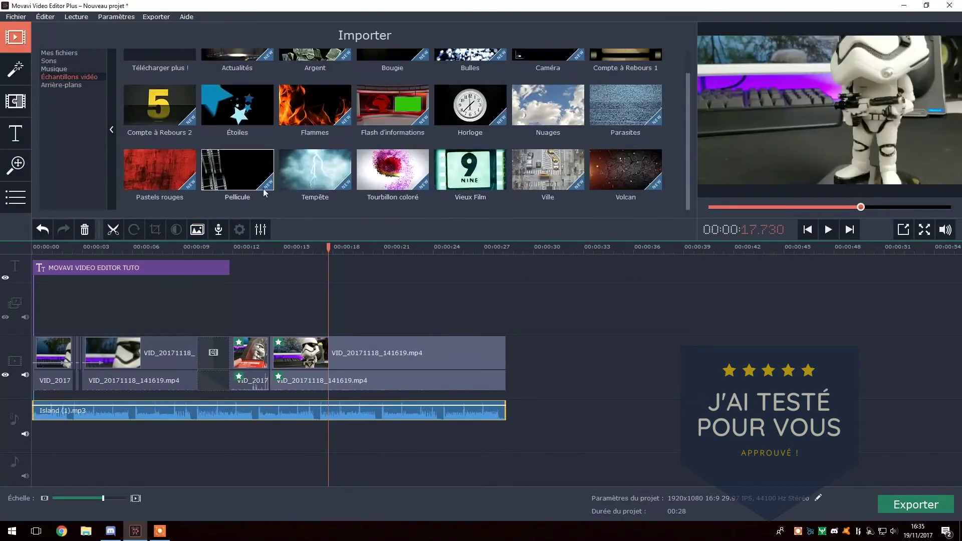
drag(310, 177, 333, 299)
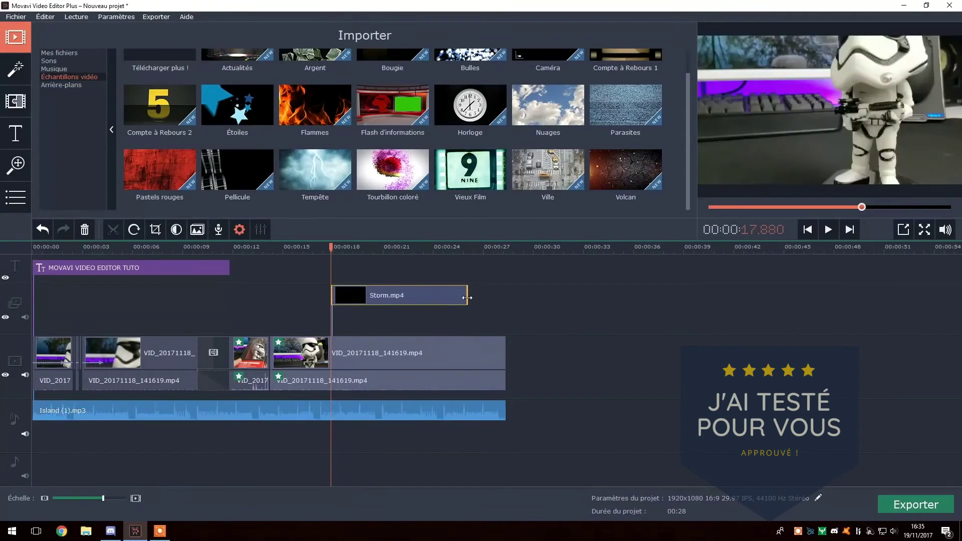
double_click(400, 295)
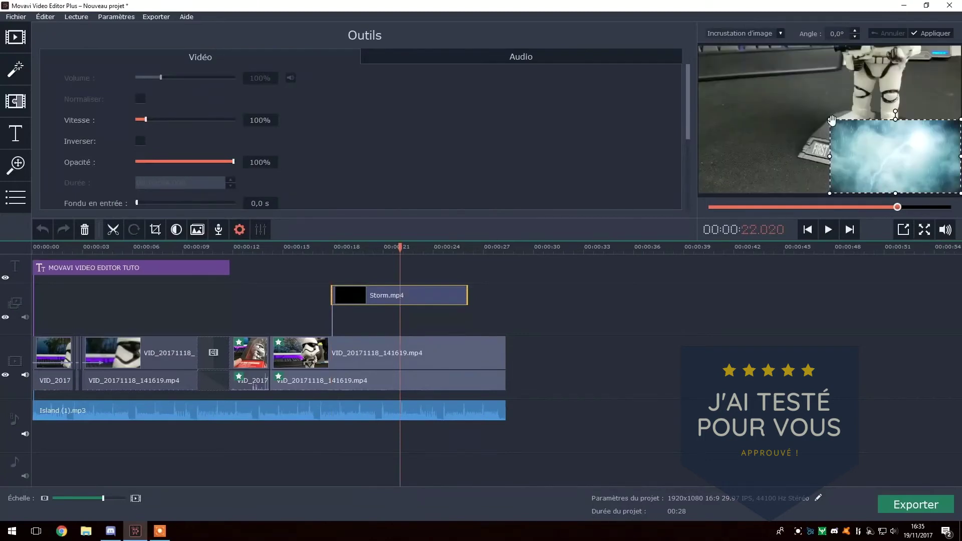
drag(832, 120, 655, 160)
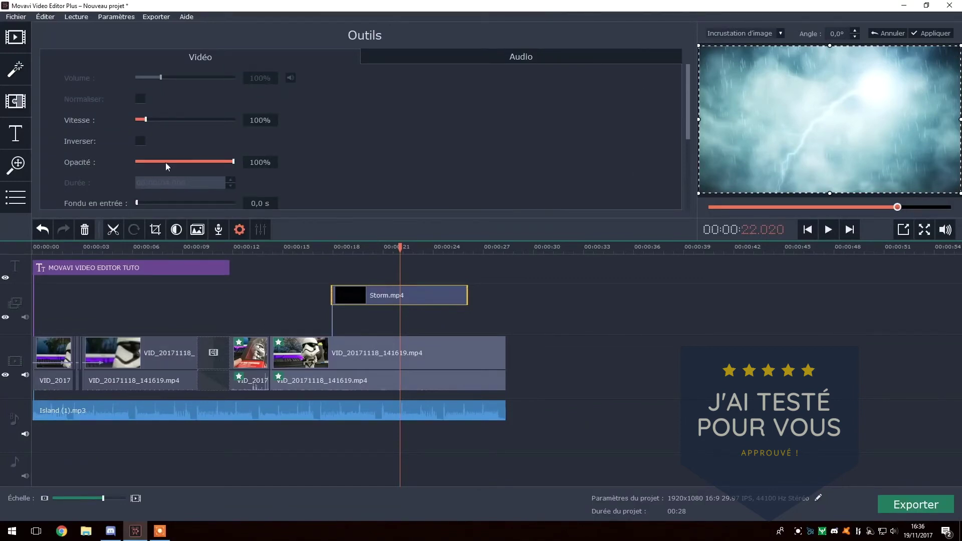
Set the storm overlay's opacity to 31% and play the passage back from just before it starts
drag(233, 161, 177, 171)
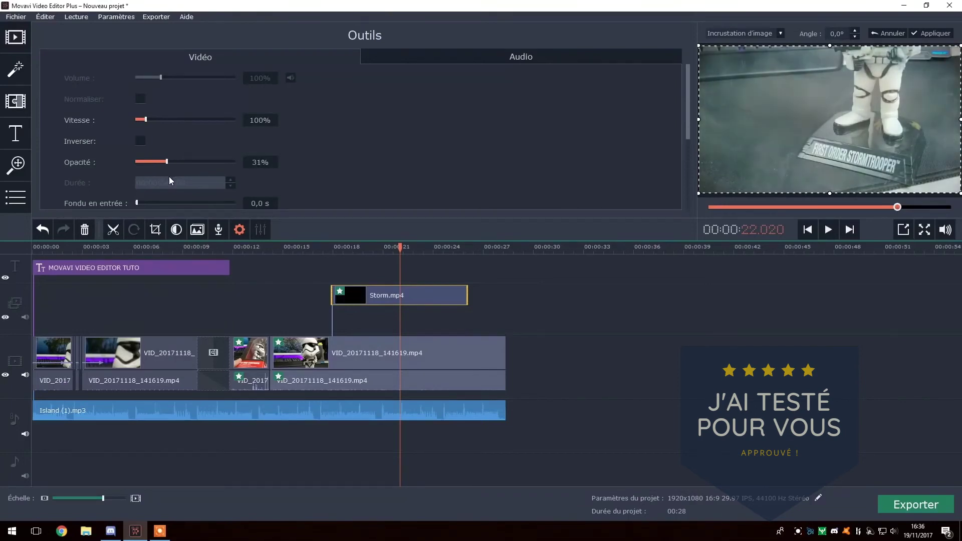
click(317, 248)
key(space)
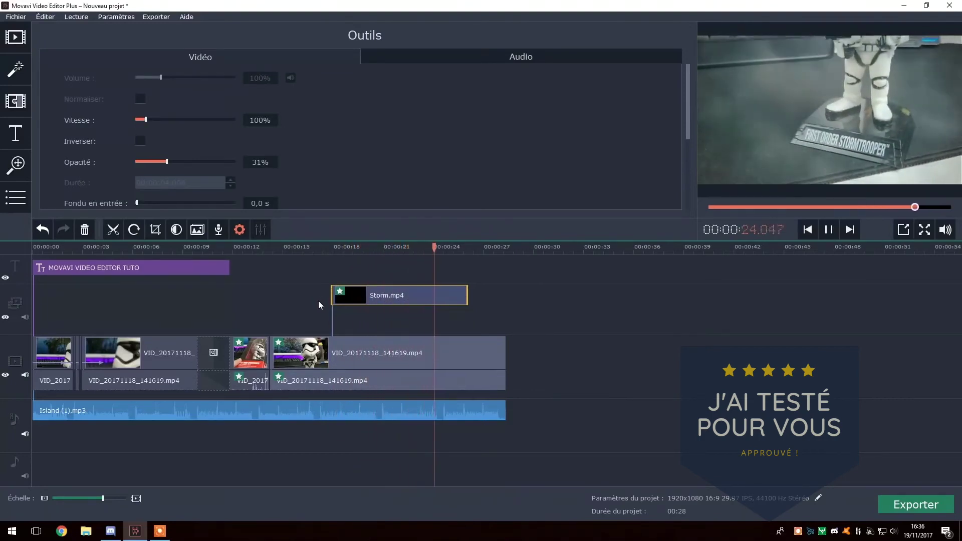
Try to extend the end of the storm overlay to the end of the video
click(377, 300)
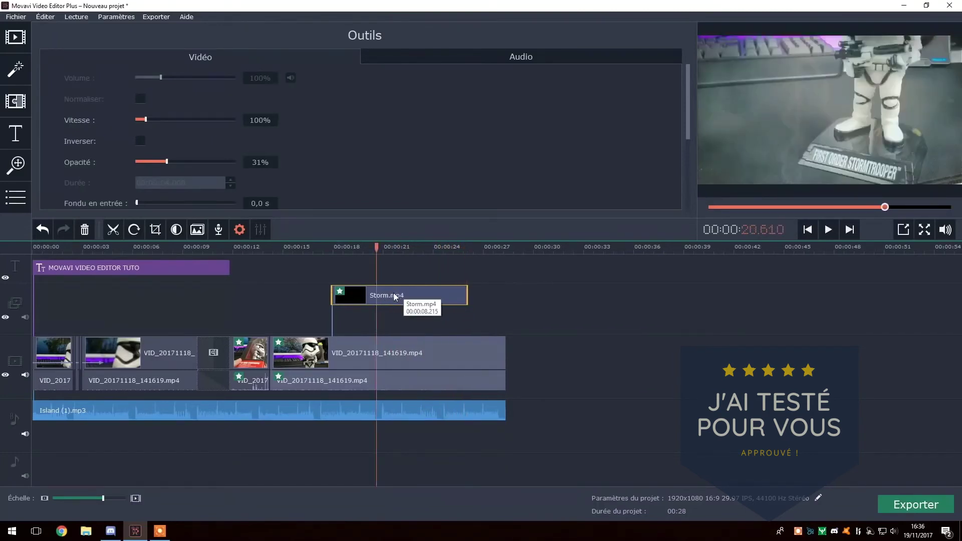
drag(467, 297, 518, 295)
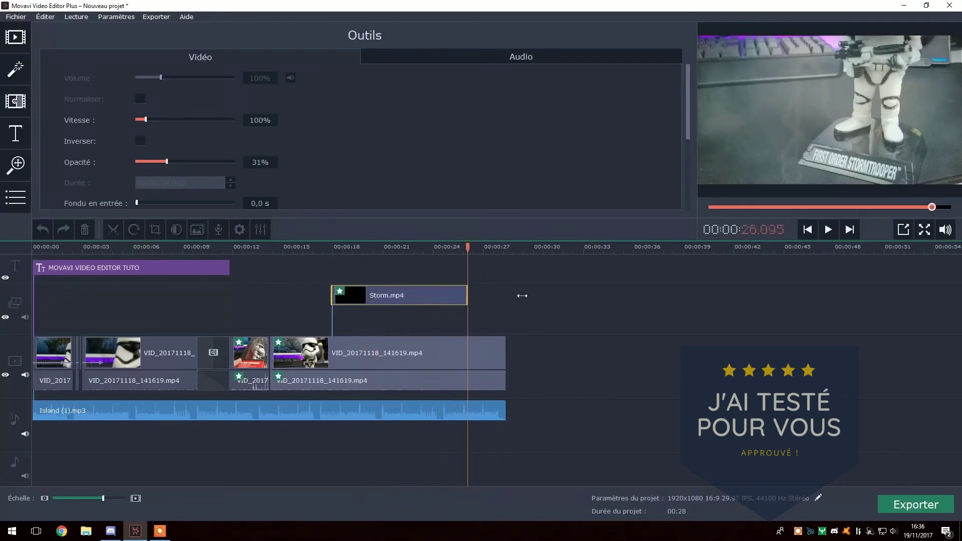
click(375, 296)
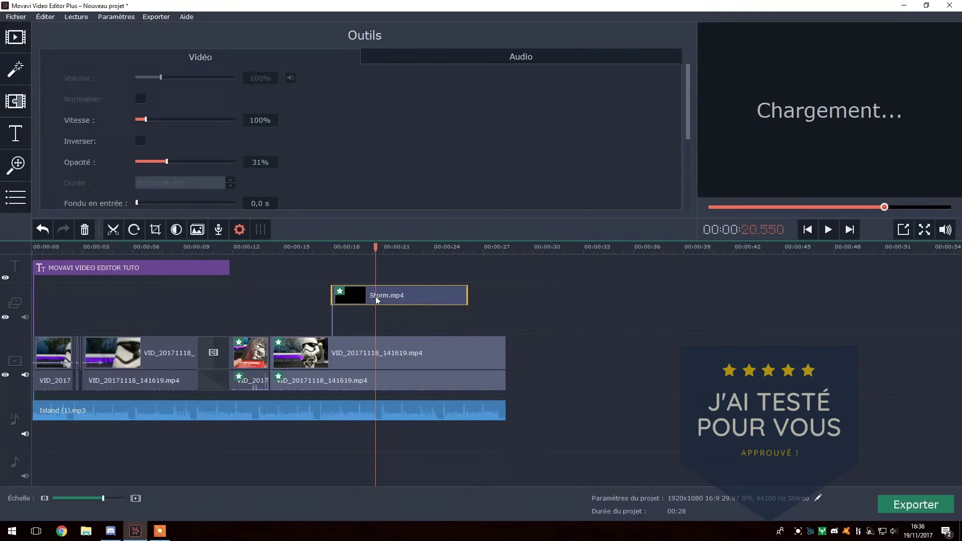
Paste a copy of the storm overlay directly after the first one and trim its end to the end of the main video
drag(458, 250, 469, 248)
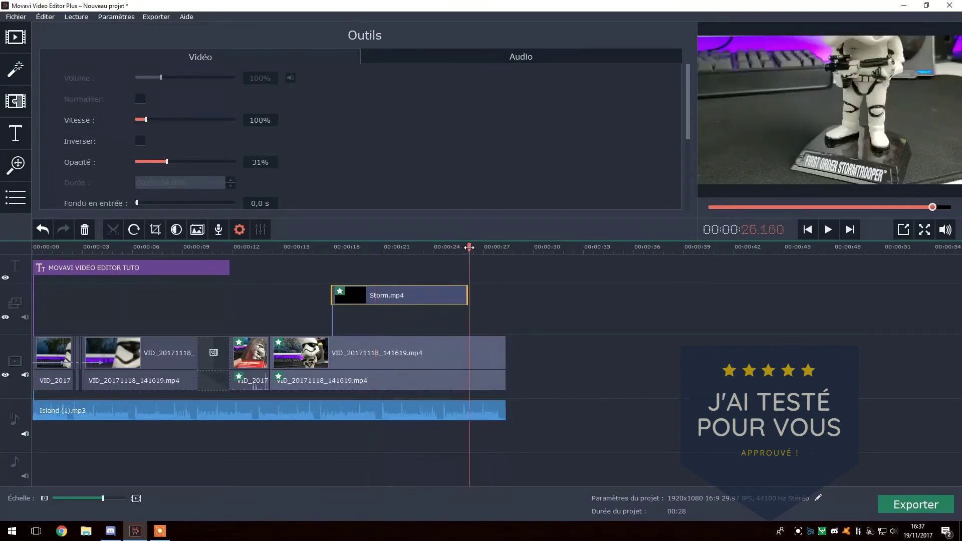
key(ctrl+v)
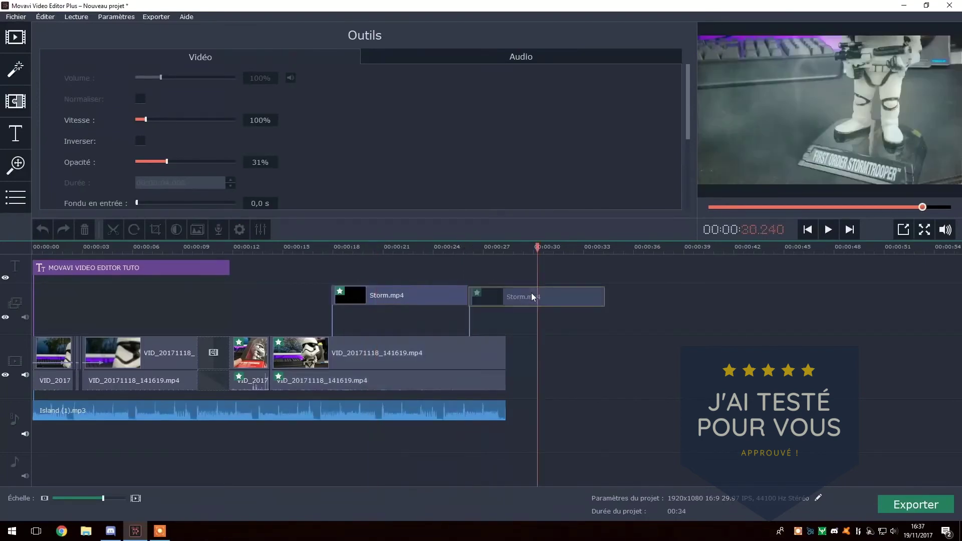
drag(601, 296, 506, 295)
Add a Tiers inférieur title on the title track, starting with the first storm overlay at about 17.85 seconds
click(312, 248)
click(6, 144)
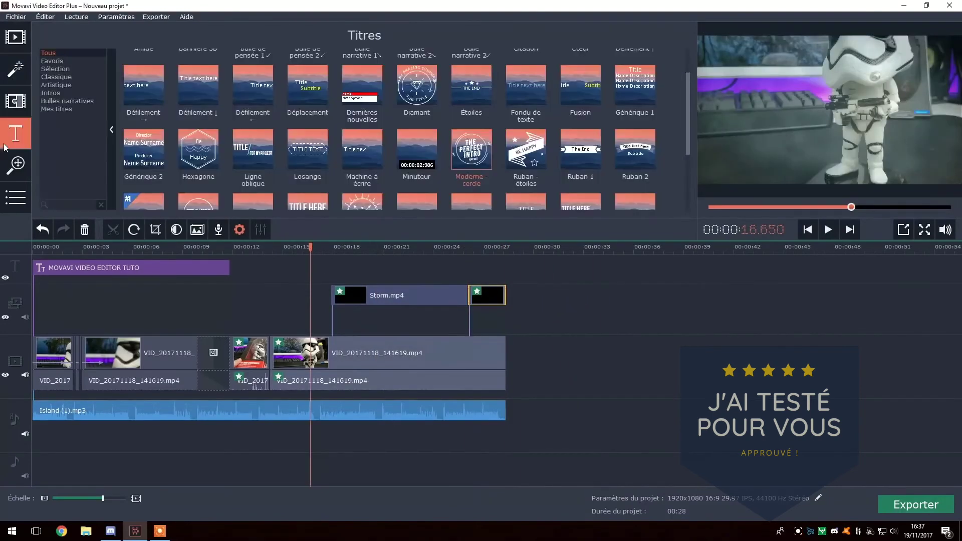
scroll(345, 181, down, 3)
drag(140, 176, 351, 266)
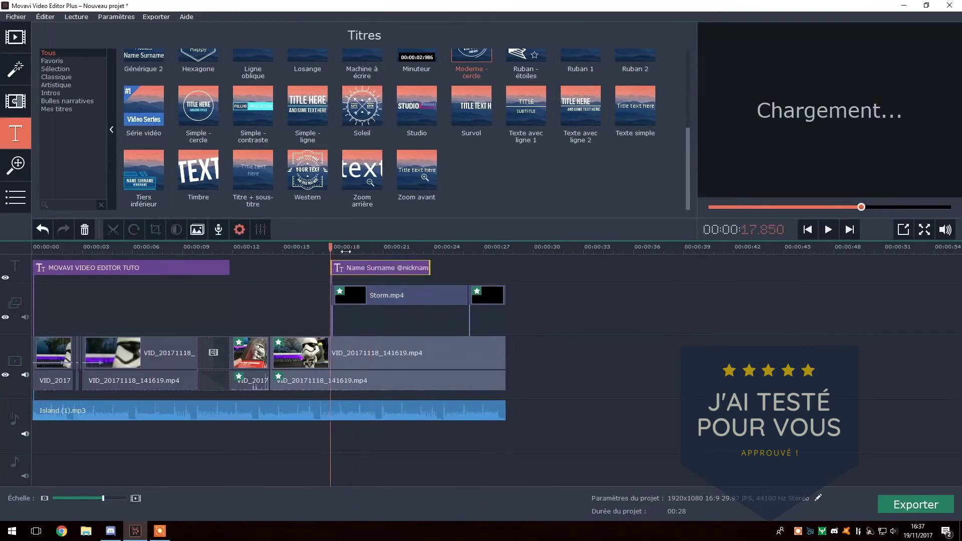
Replace the lower-third title's main line with "que la force soit" and its second line with "Avec vous !"
click(346, 254)
click(362, 270)
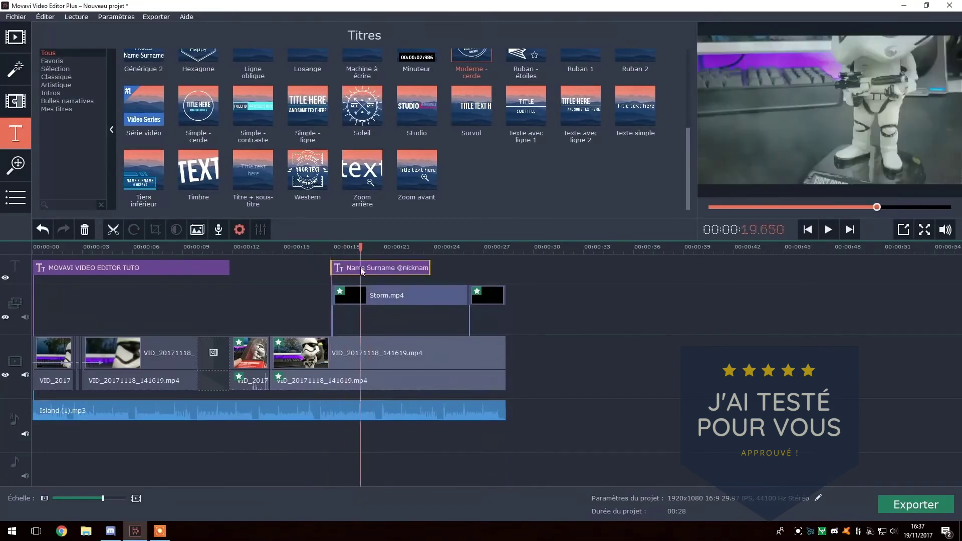
double_click(361, 270)
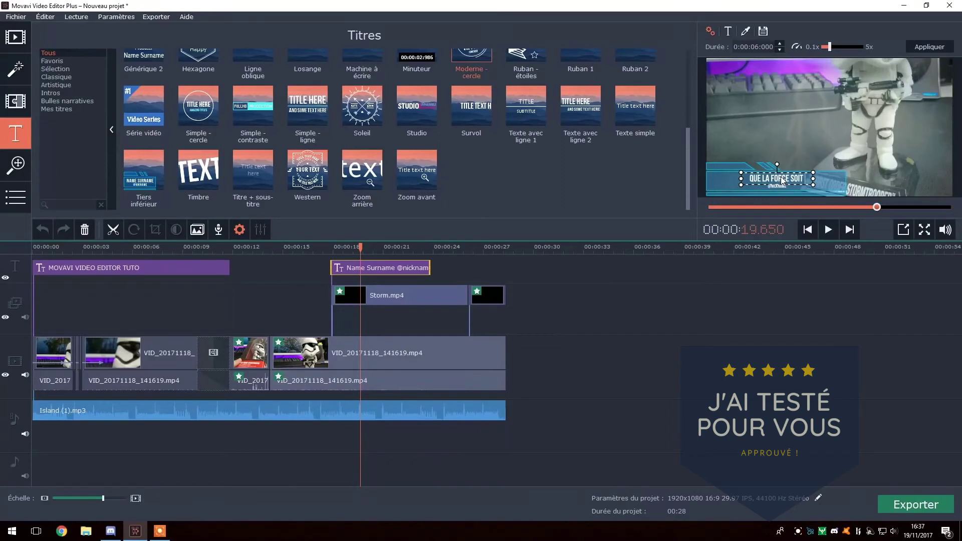
click(771, 186)
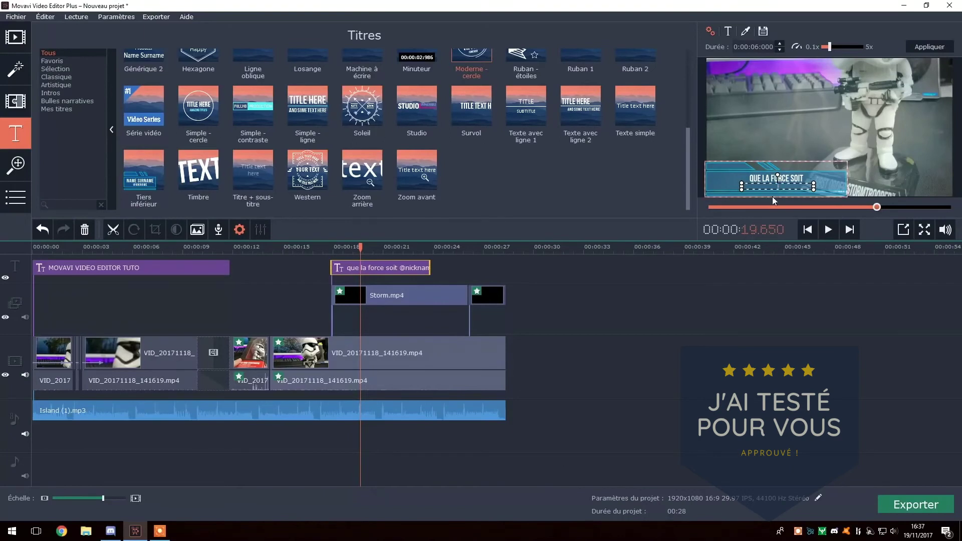
text(Avec vous !)
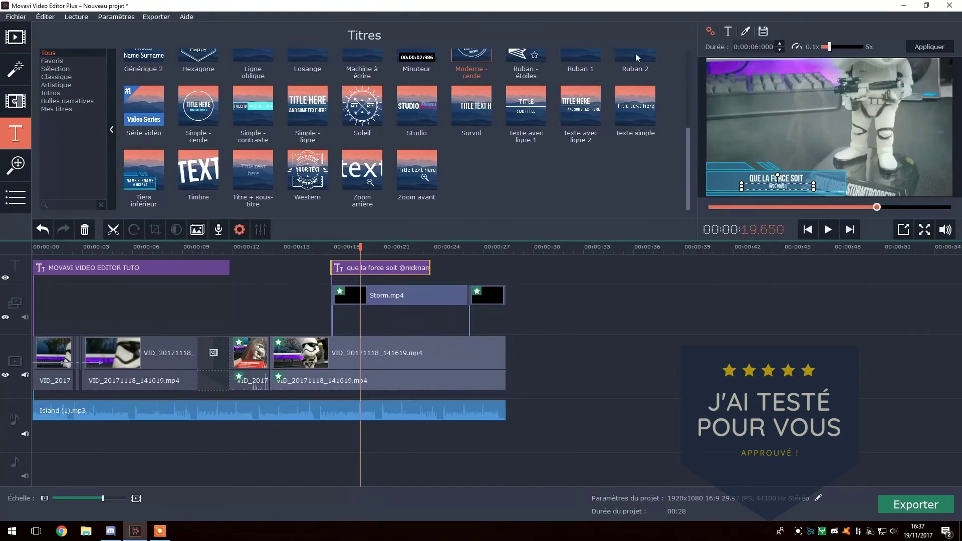